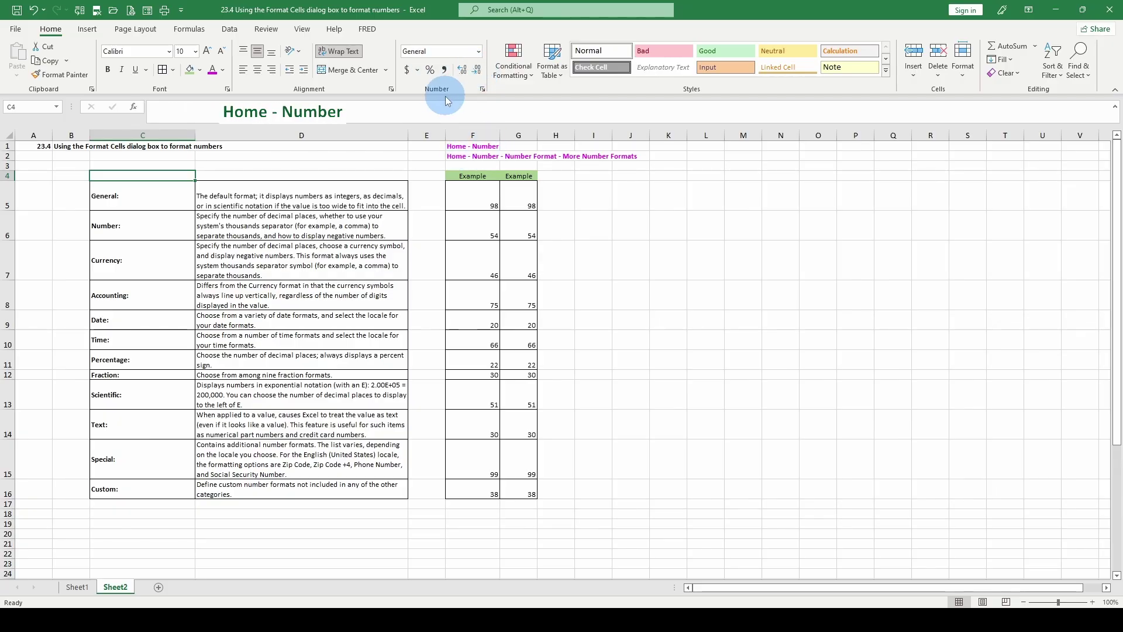
left_click(478, 52)
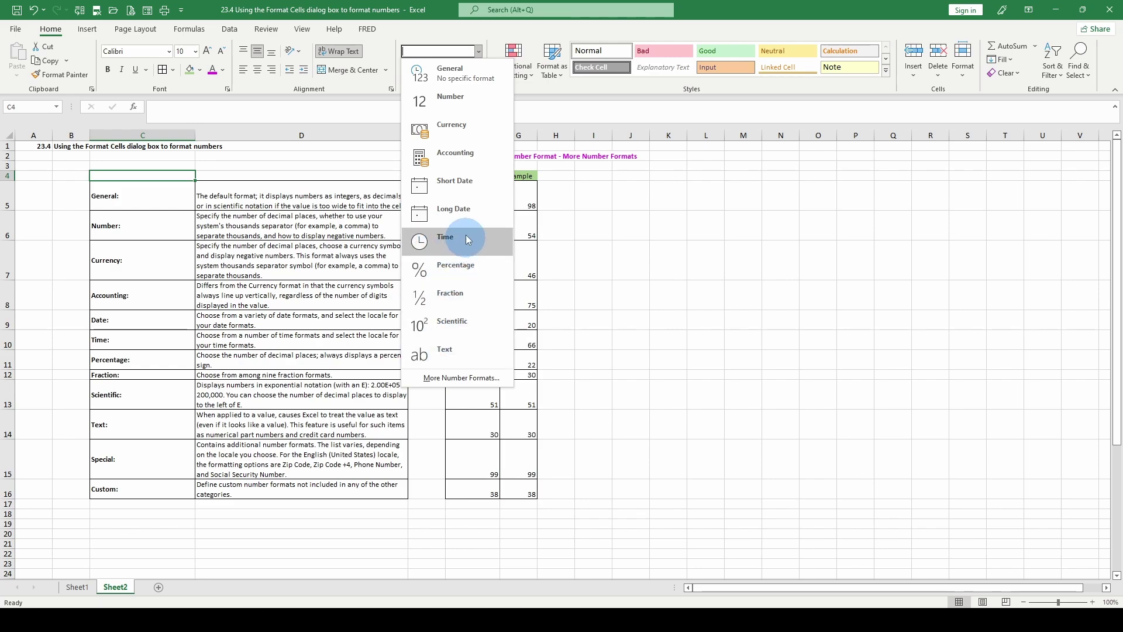
left_click(450, 73)
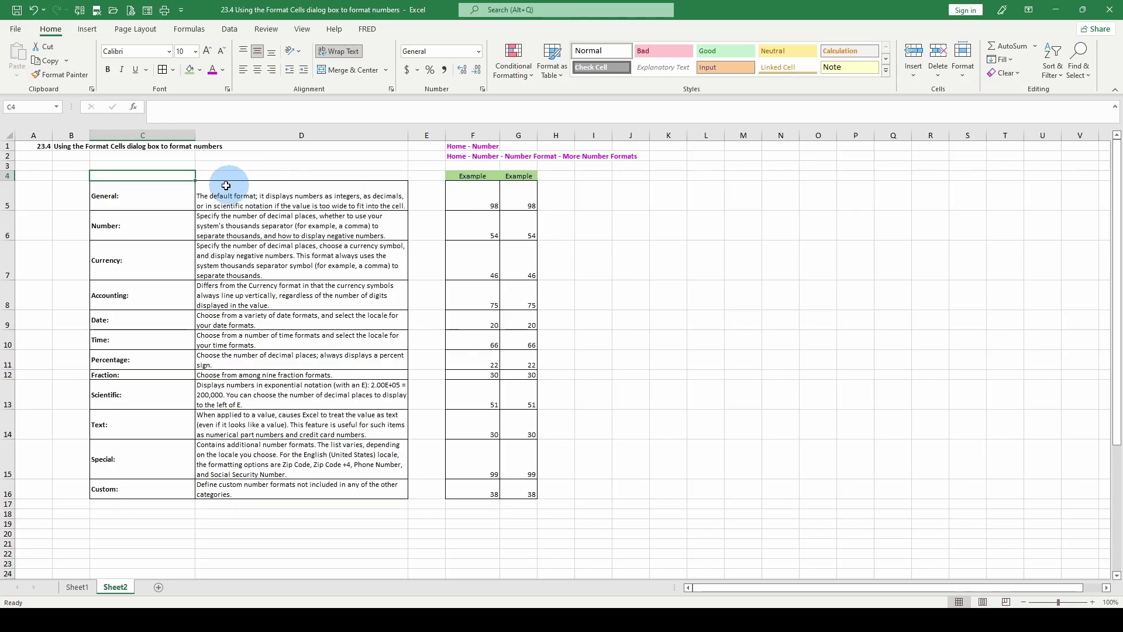
left_click(477, 197)
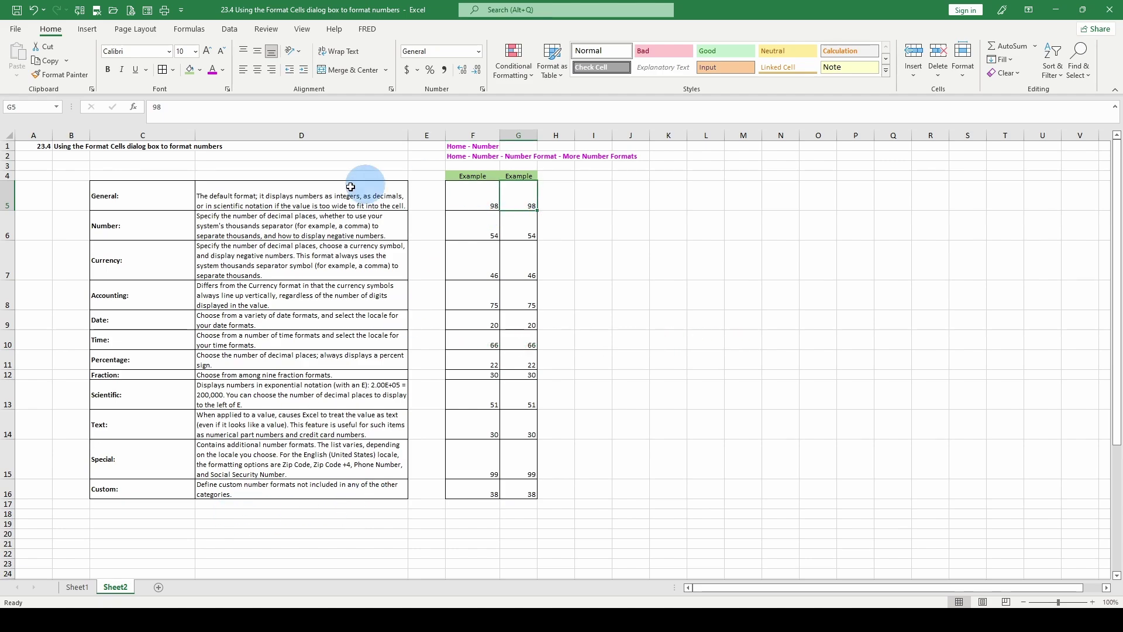
left_click(514, 191)
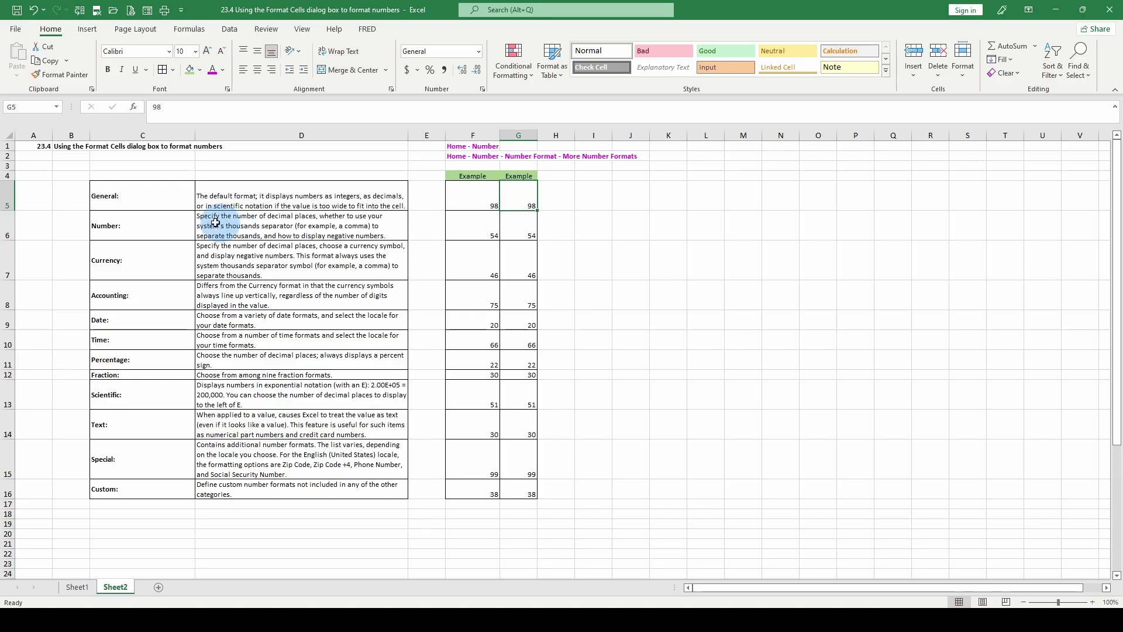
Apply the Number format to the example value in cell G6.
left_click(518, 228)
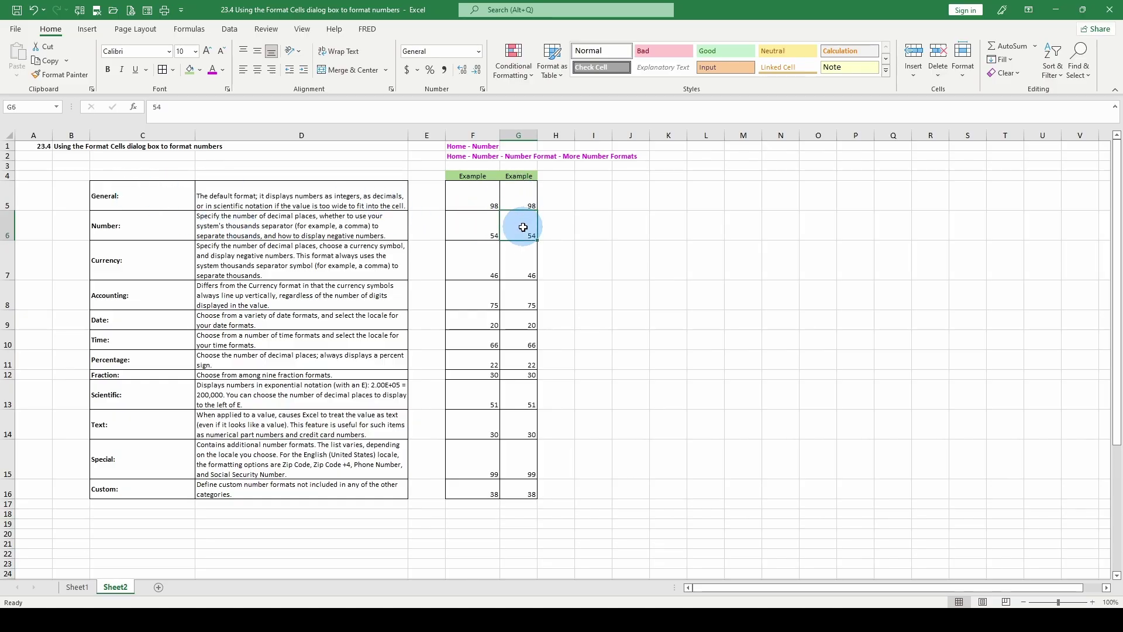
left_click(478, 51)
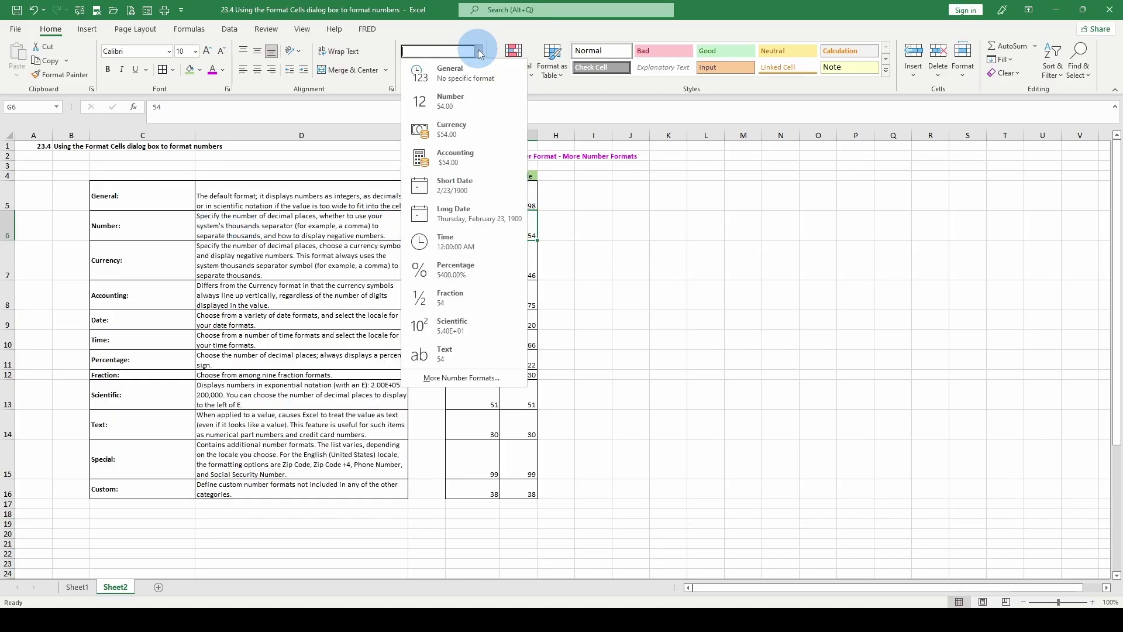
left_click(442, 102)
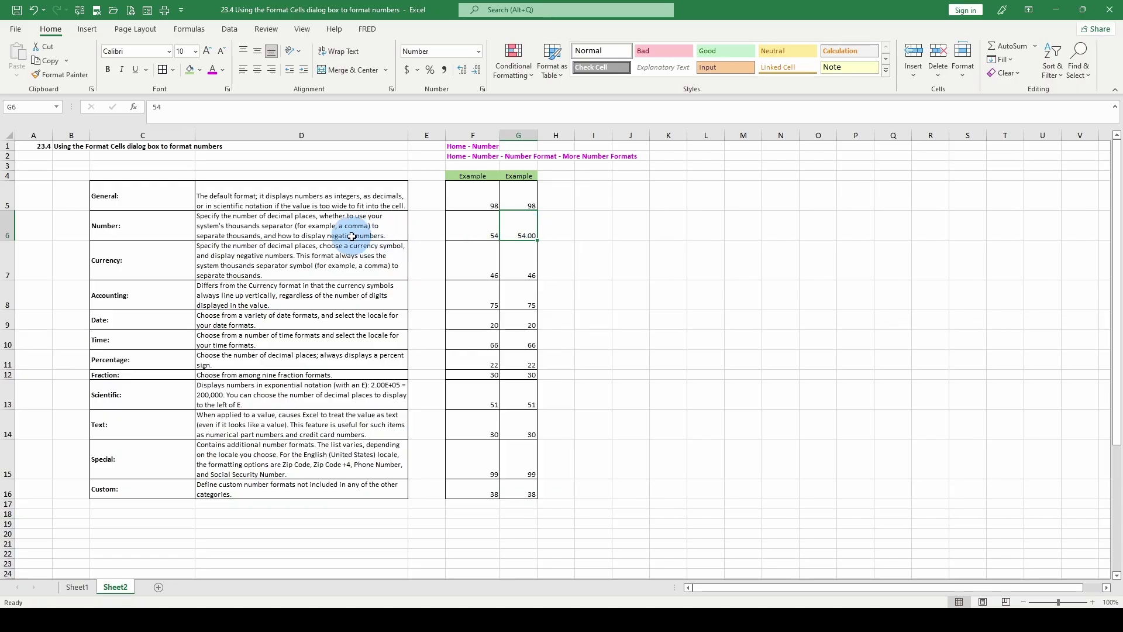
Apply the Currency format to cell G7 and the Accounting format to cell G8.
left_click(516, 261)
left_click(478, 51)
left_click(439, 125)
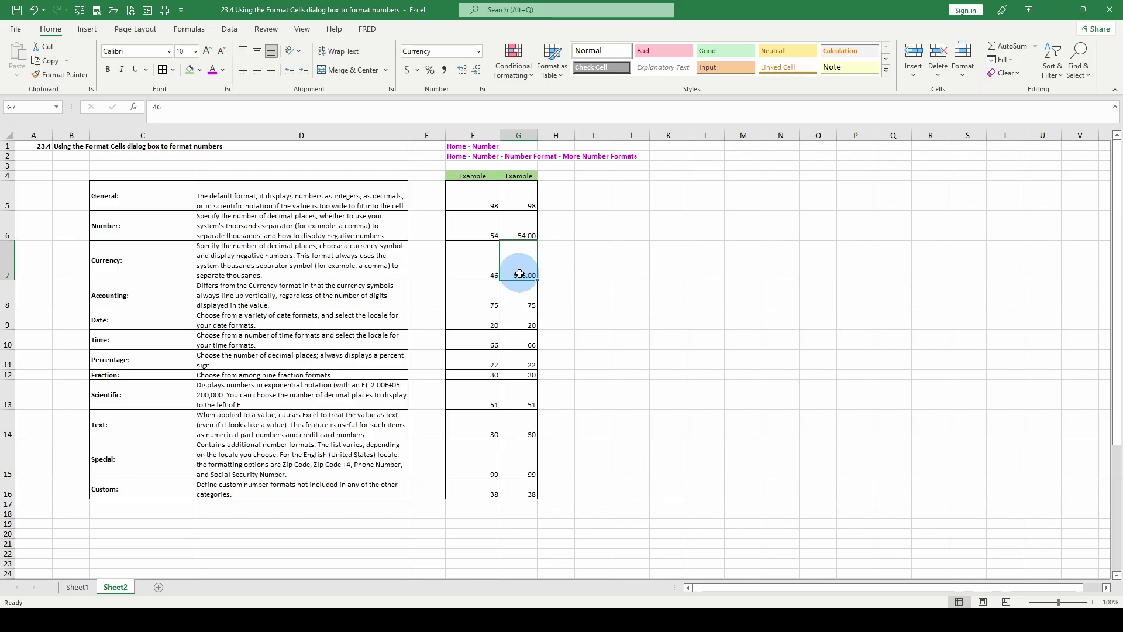
left_click(521, 304)
left_click(478, 52)
left_click(477, 142)
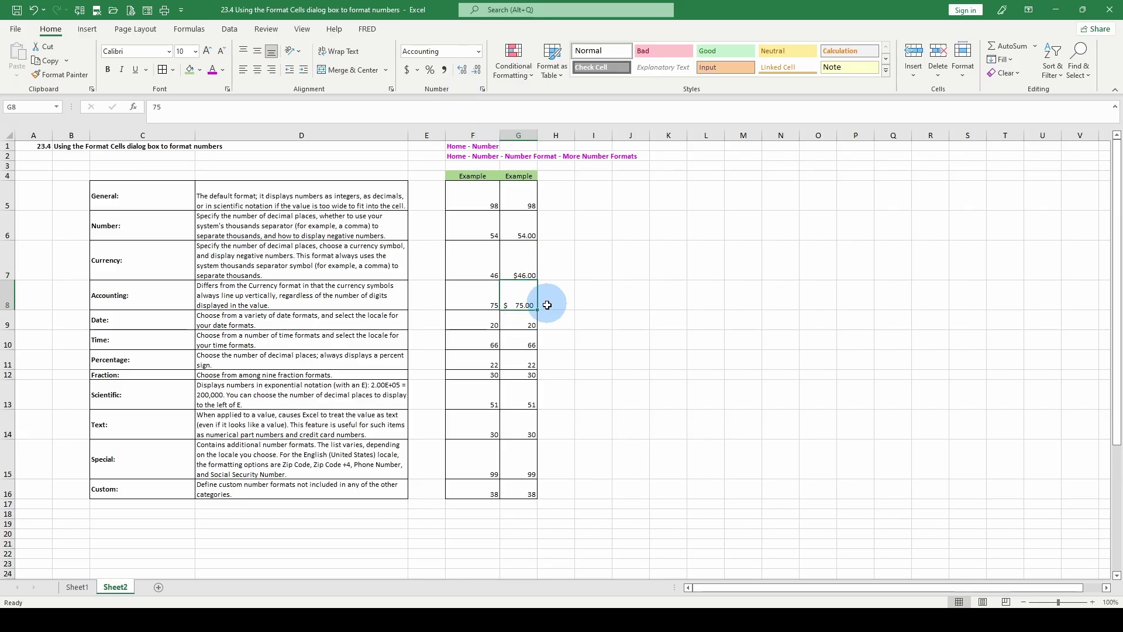
Replace the Date row's example values in cells G9 and F9 with 43500.
left_click(521, 319)
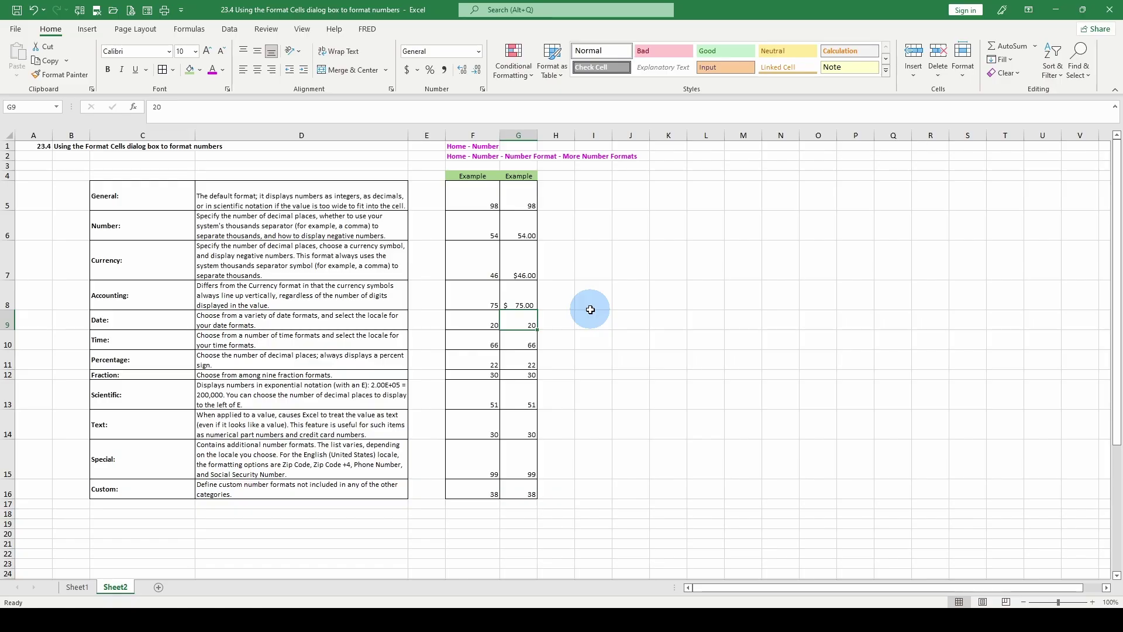
type("43")
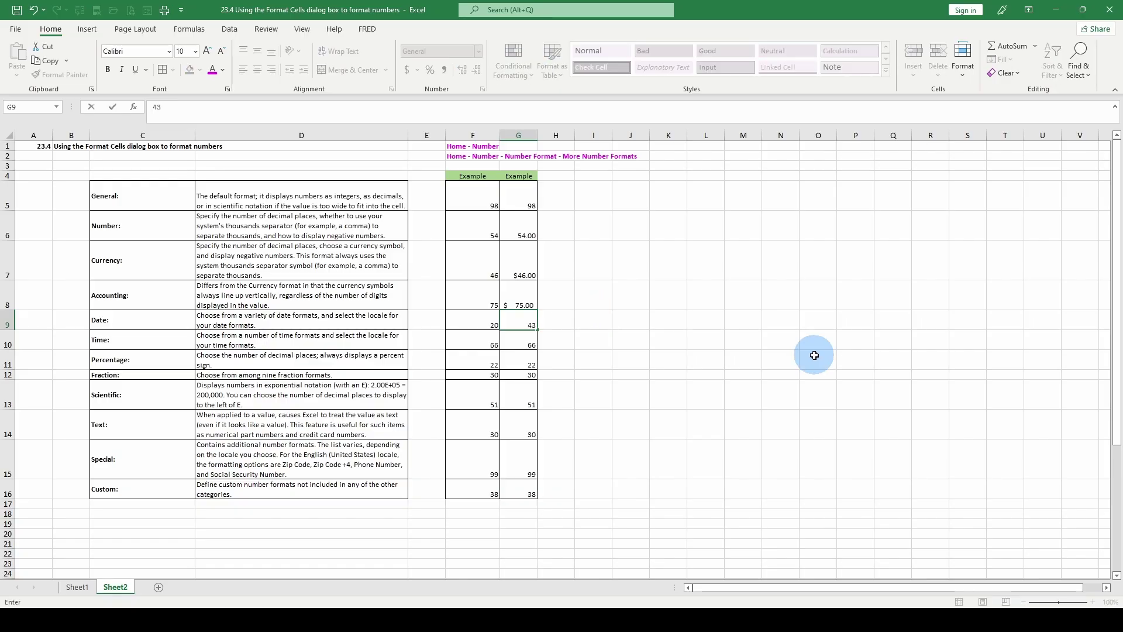
type("500")
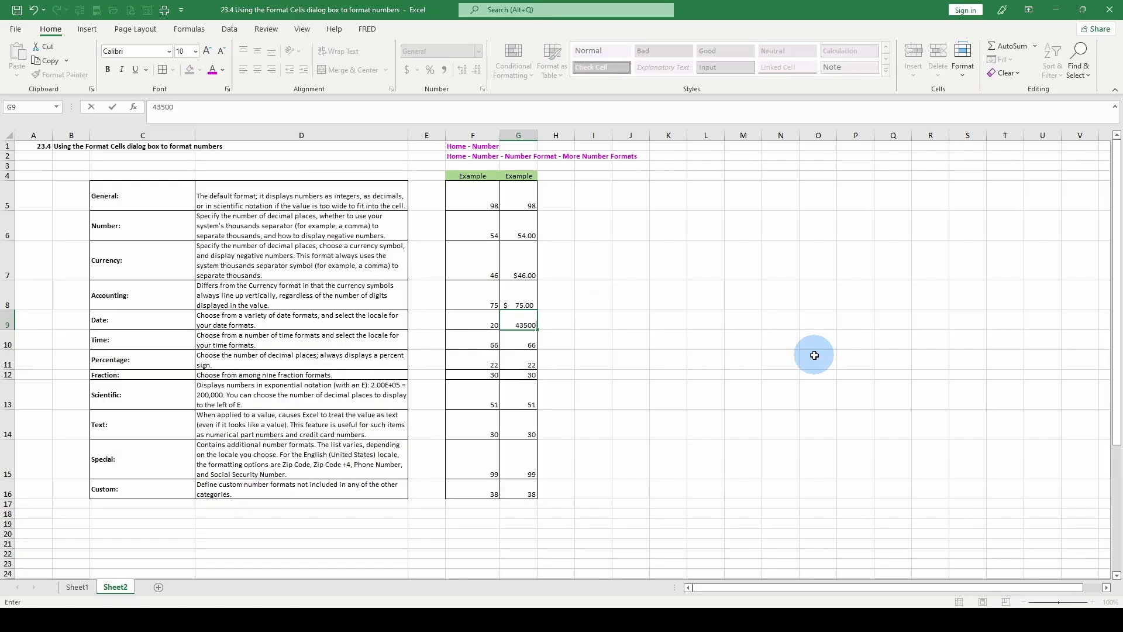
left_click(480, 323)
type("43500")
Apply the Short Date format to the value in cell G9.
left_click(521, 325)
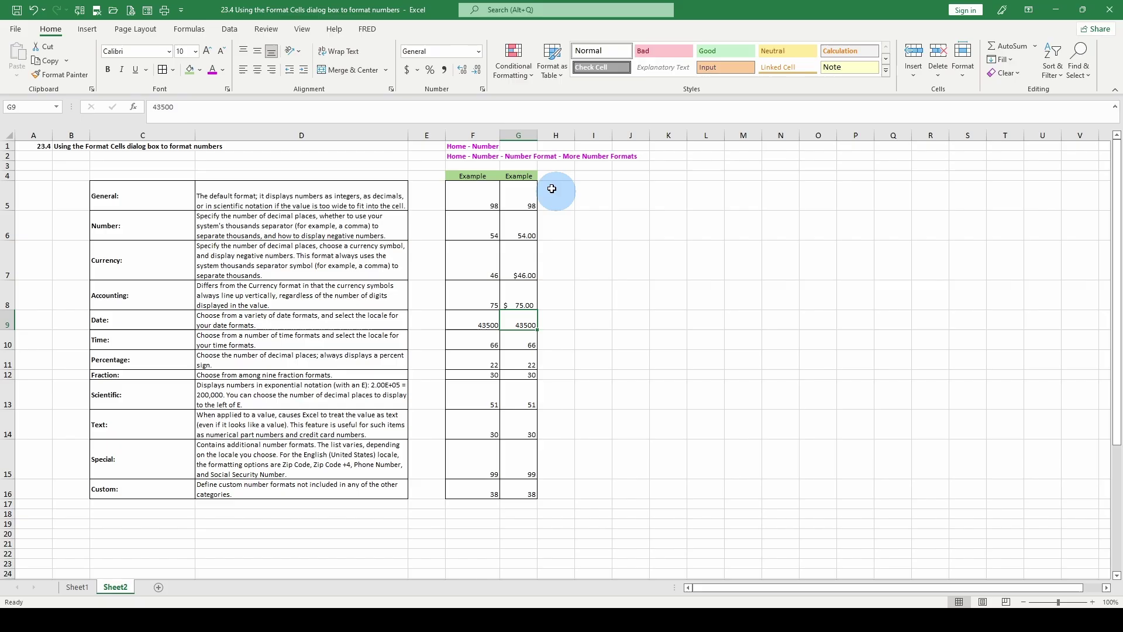
left_click(478, 51)
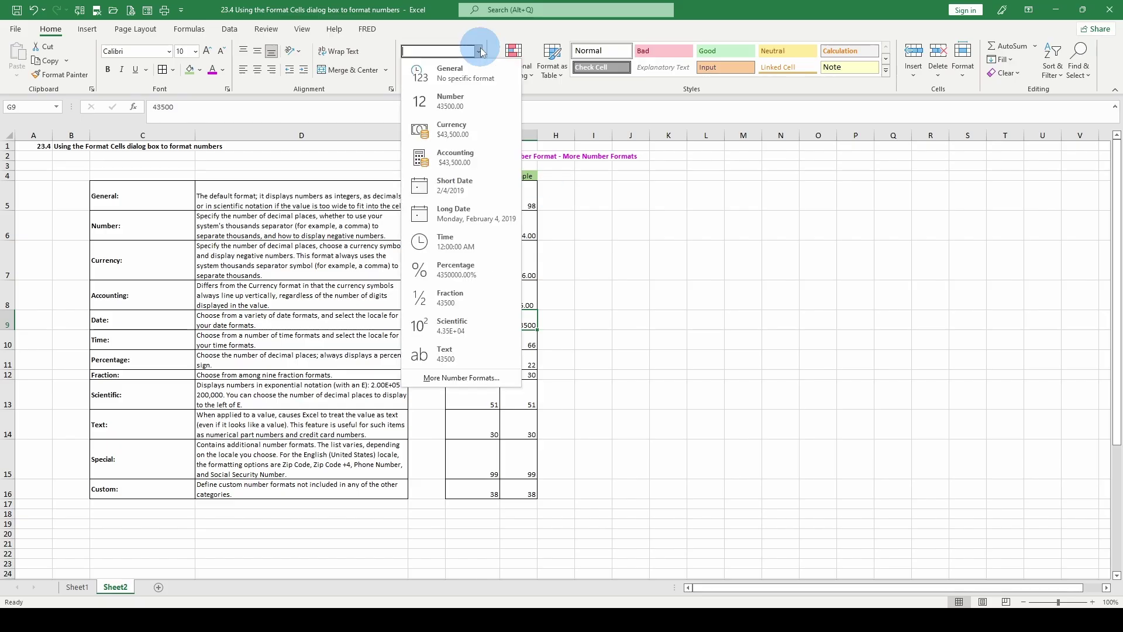
left_click(444, 187)
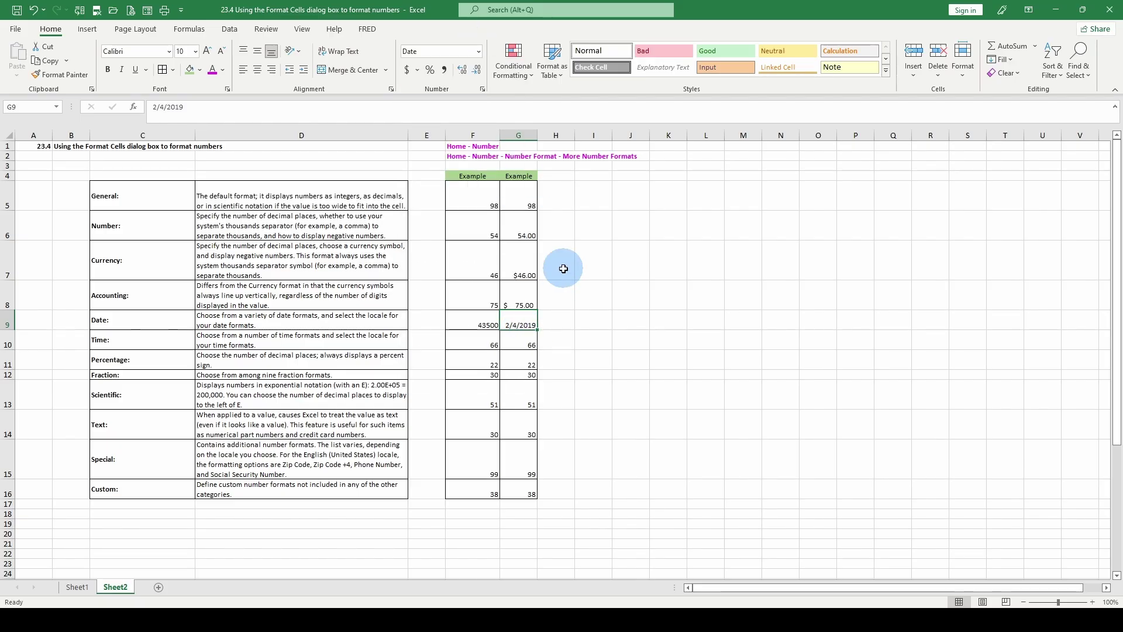
Replace the Time row's example values in cells F10 and G10 with 43500.
left_click(475, 341)
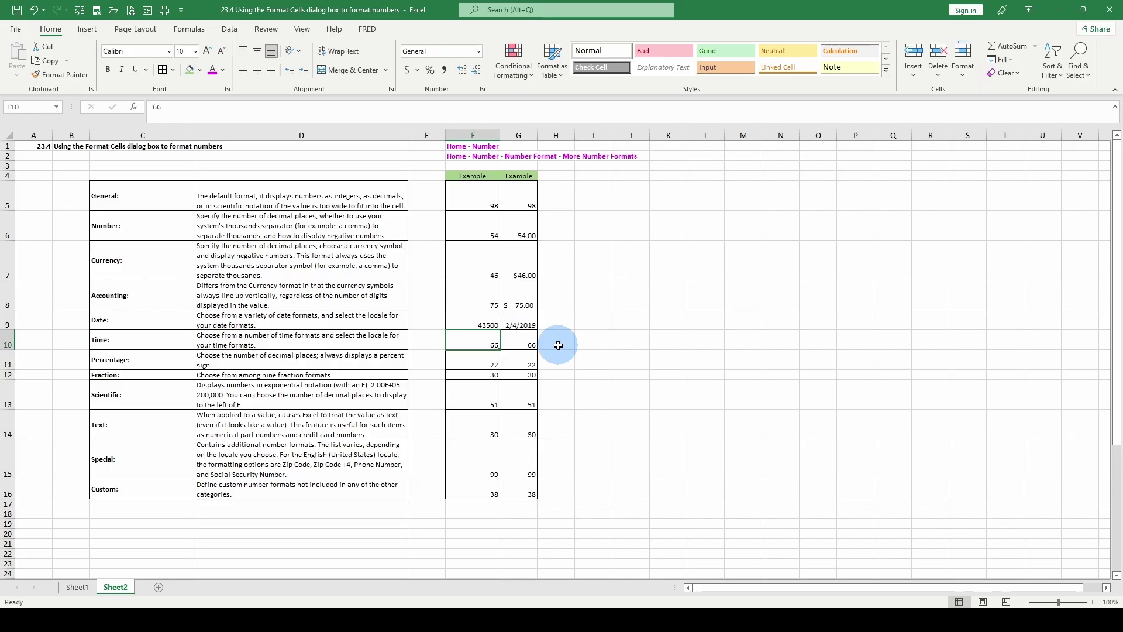
type("43500")
key("Tab")
type("4350")
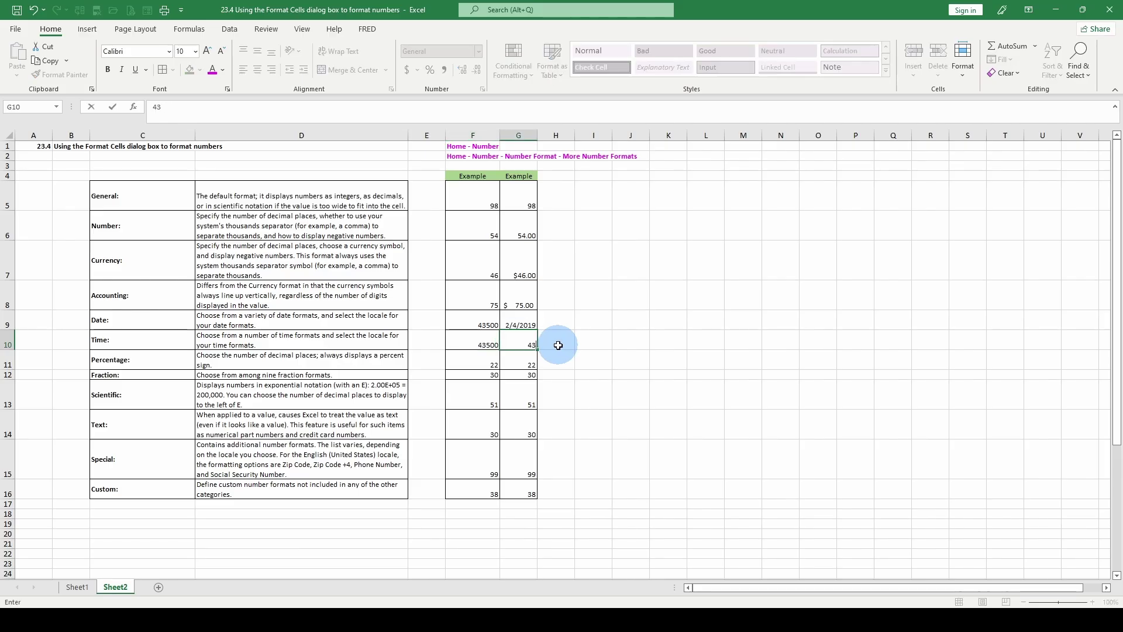
key("Tab")
key("Tab")
Format cell G10 as Long Date and widen column G just enough to fit the full date.
left_click(513, 339)
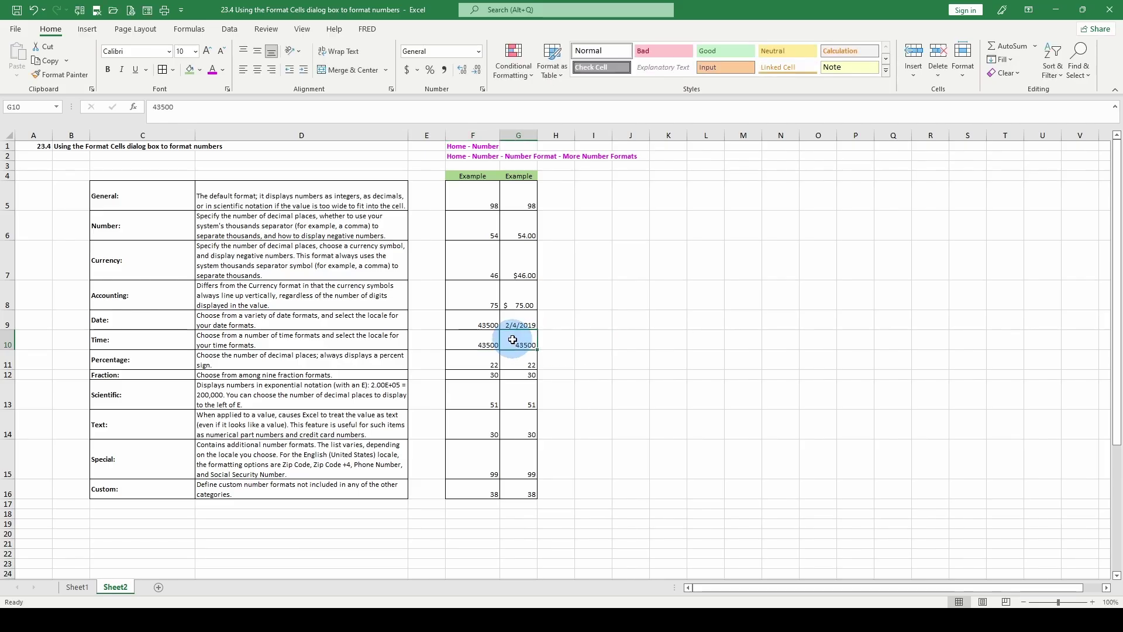
left_click_drag(541, 138, 665, 136)
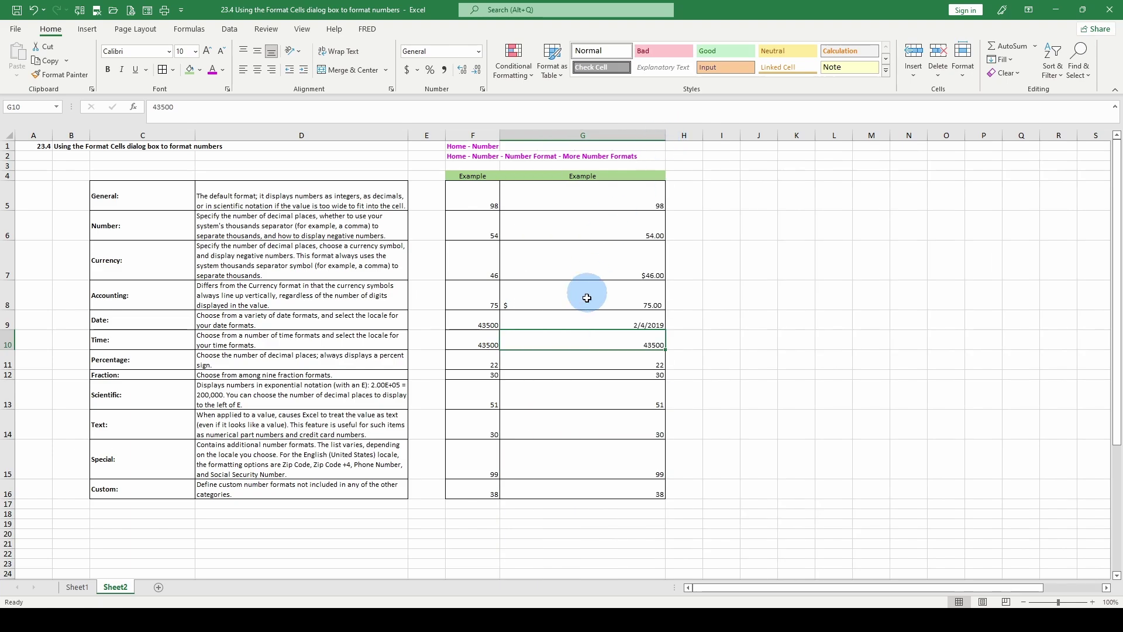
left_click(478, 52)
left_click(444, 215)
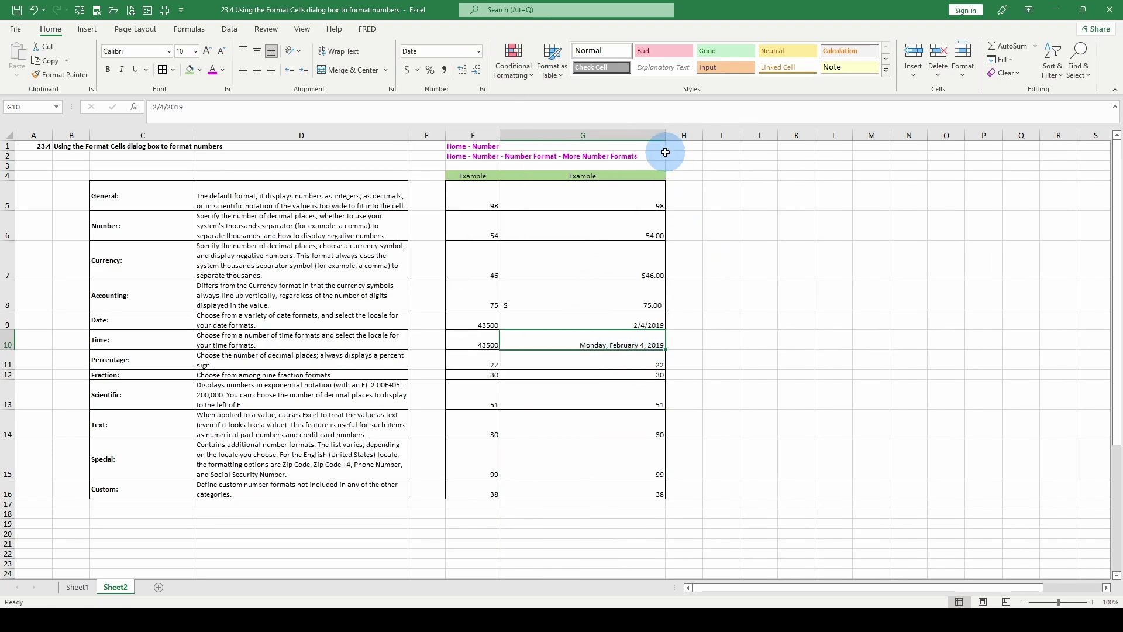
left_click_drag(666, 136, 596, 139)
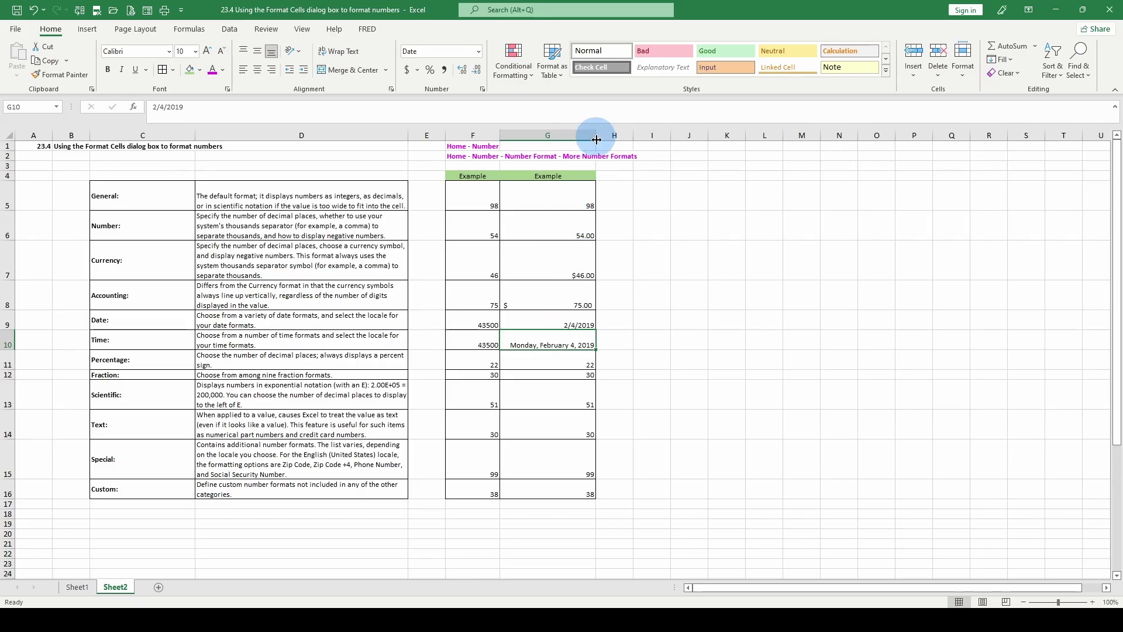
Replace the Percentage row's example values in cells F11 and G11 with .22.
left_click(569, 359)
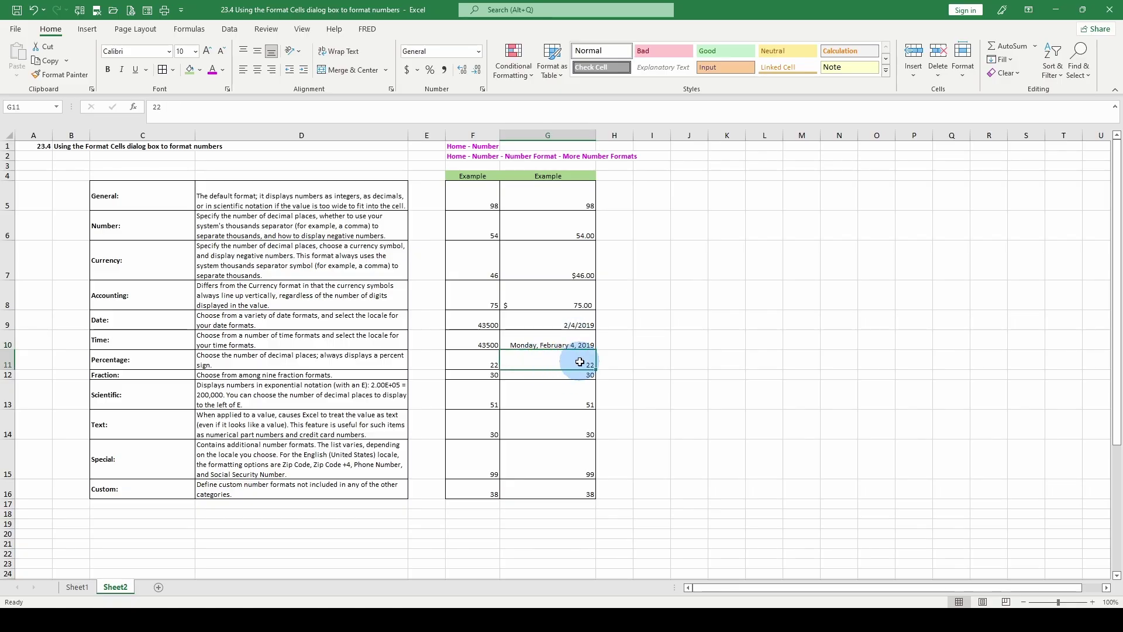
left_click(493, 363)
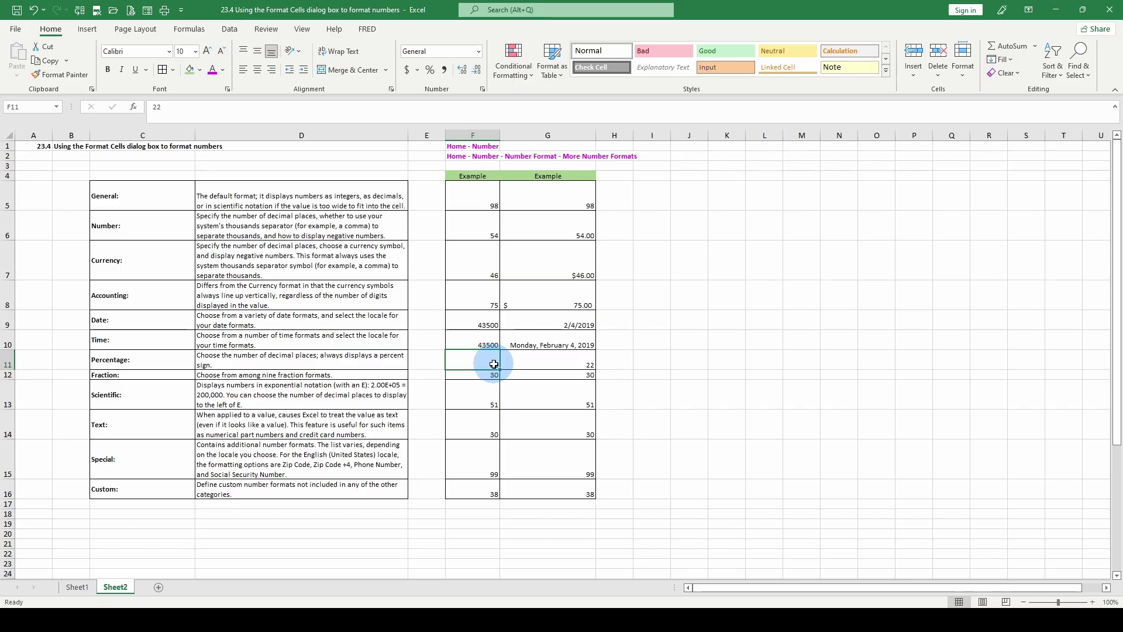
type(".22")
key("Tab")
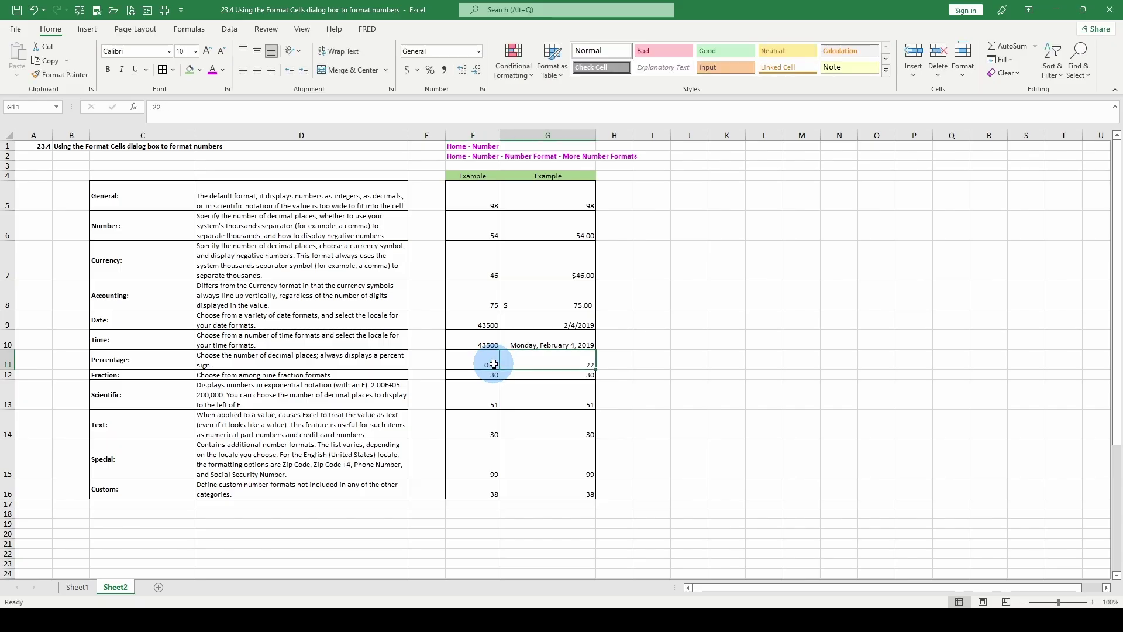
type(".")
key("Return")
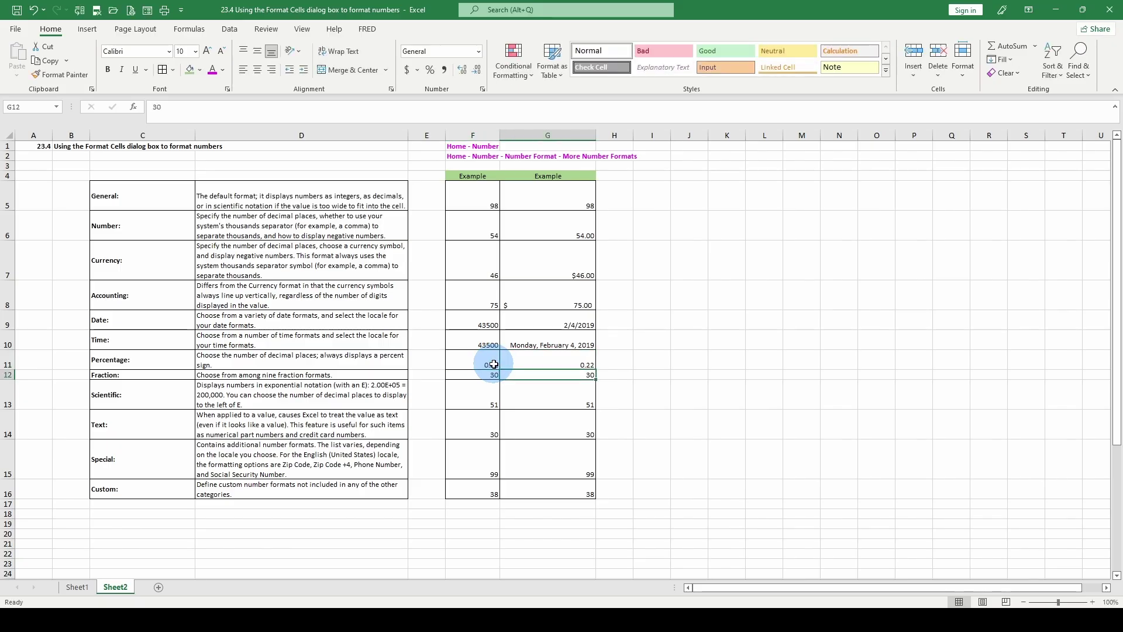
Apply the Percentage format to the value in cell G11.
key("Up")
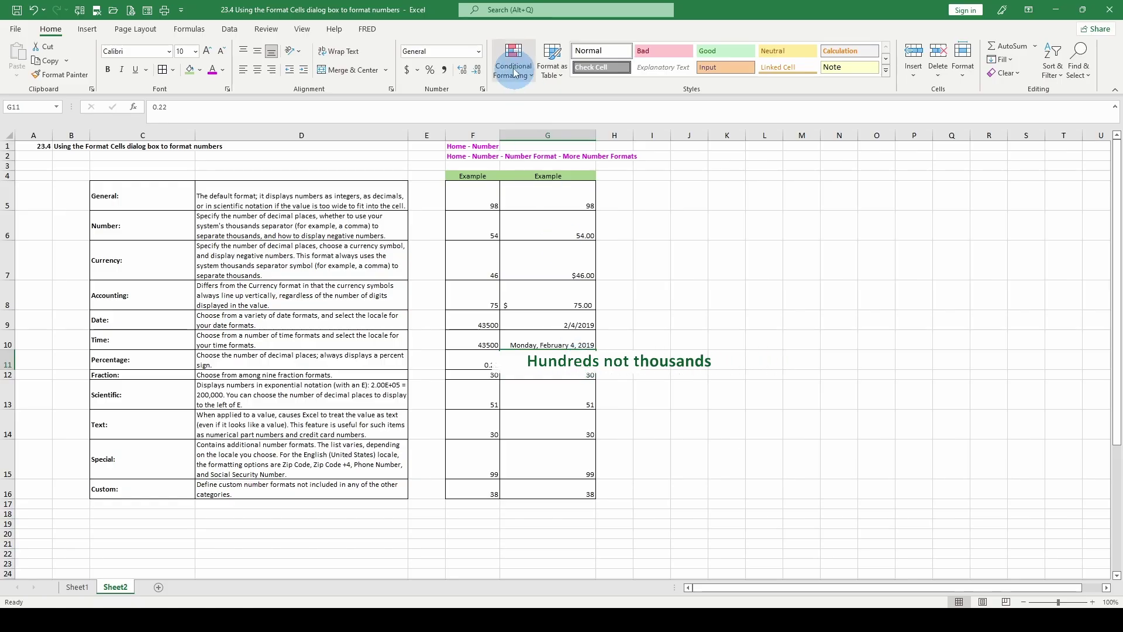
left_click(478, 50)
left_click(455, 267)
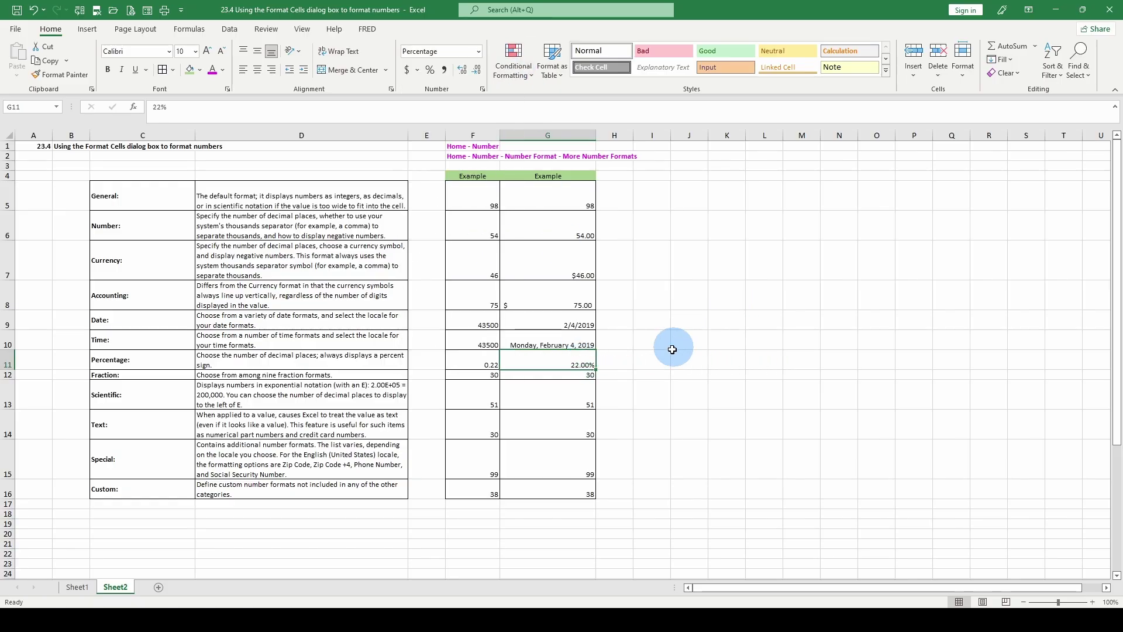
Enter the formula =22/100 in cell I11 and apply the percent style to it.
left_click(653, 364)
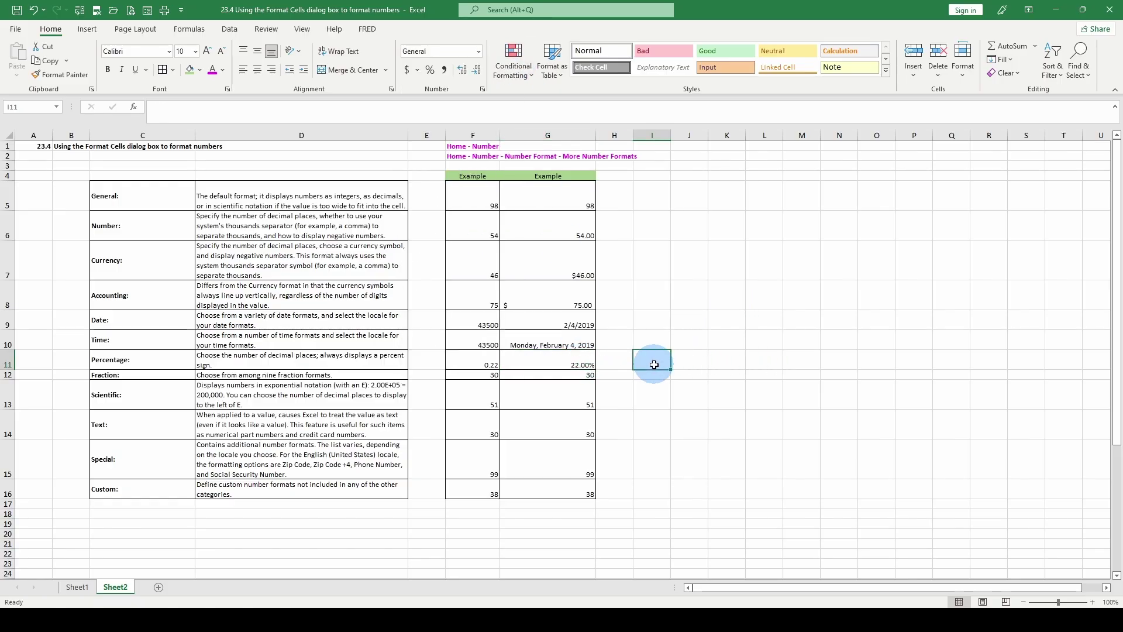
type("=22/100")
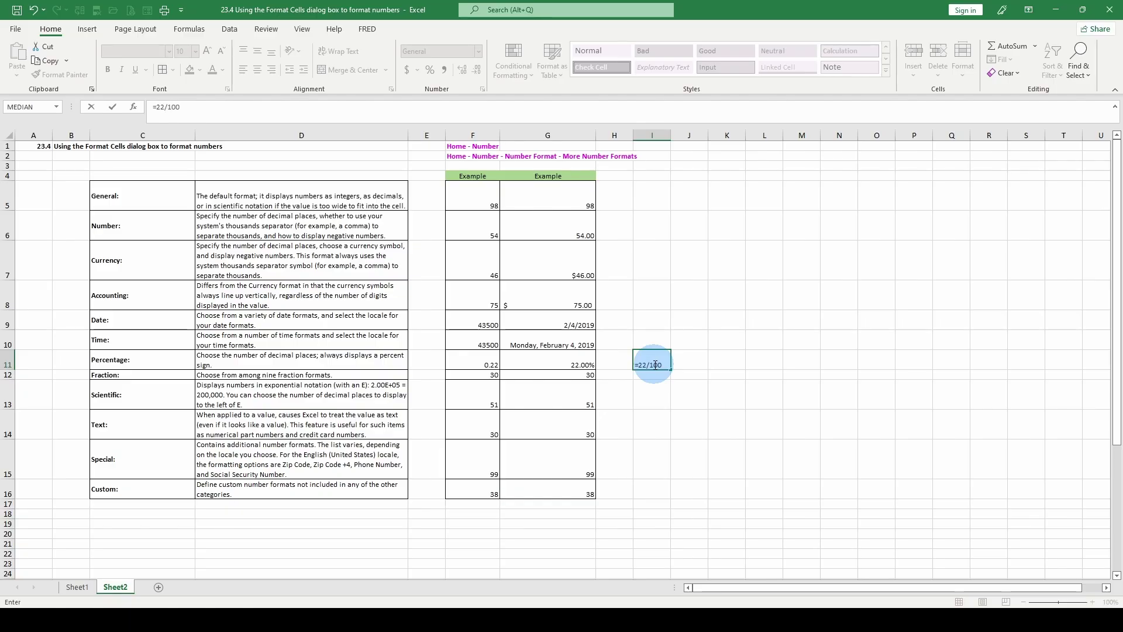
key("ctrl+Return")
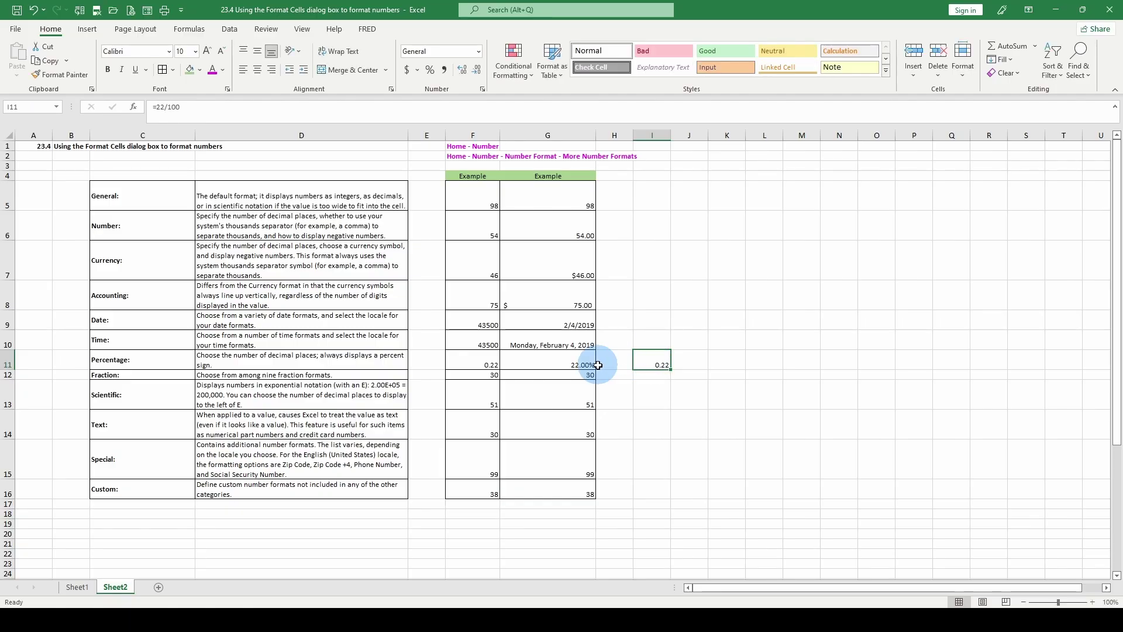
left_click(430, 70)
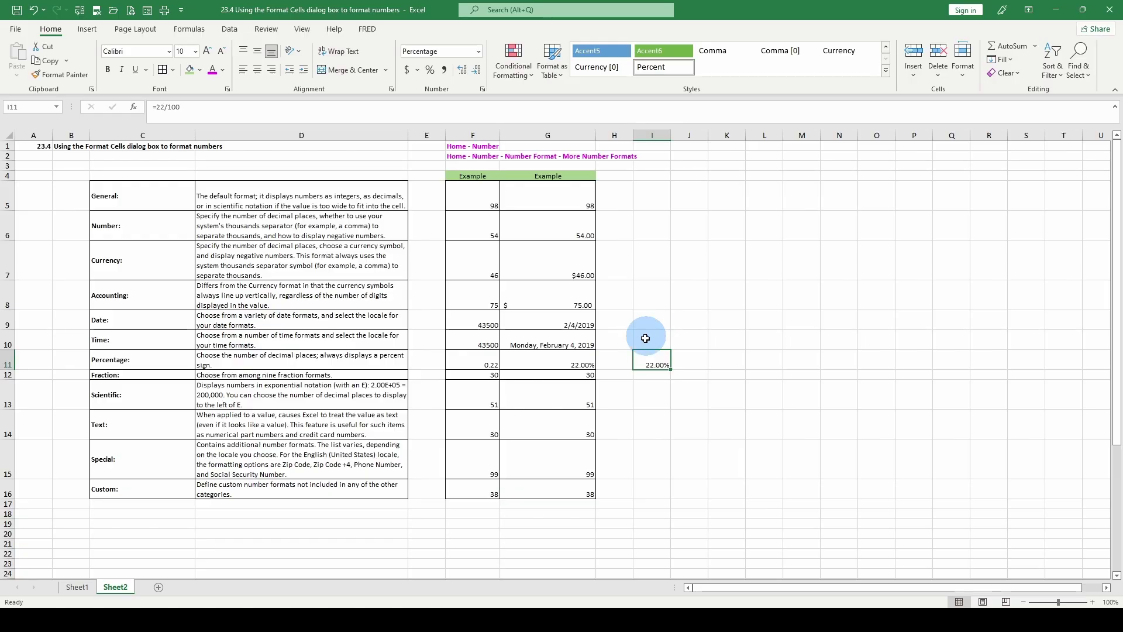
Replace the Fraction row's example values in cells G12 and F12 with 30.5.
left_click(561, 374)
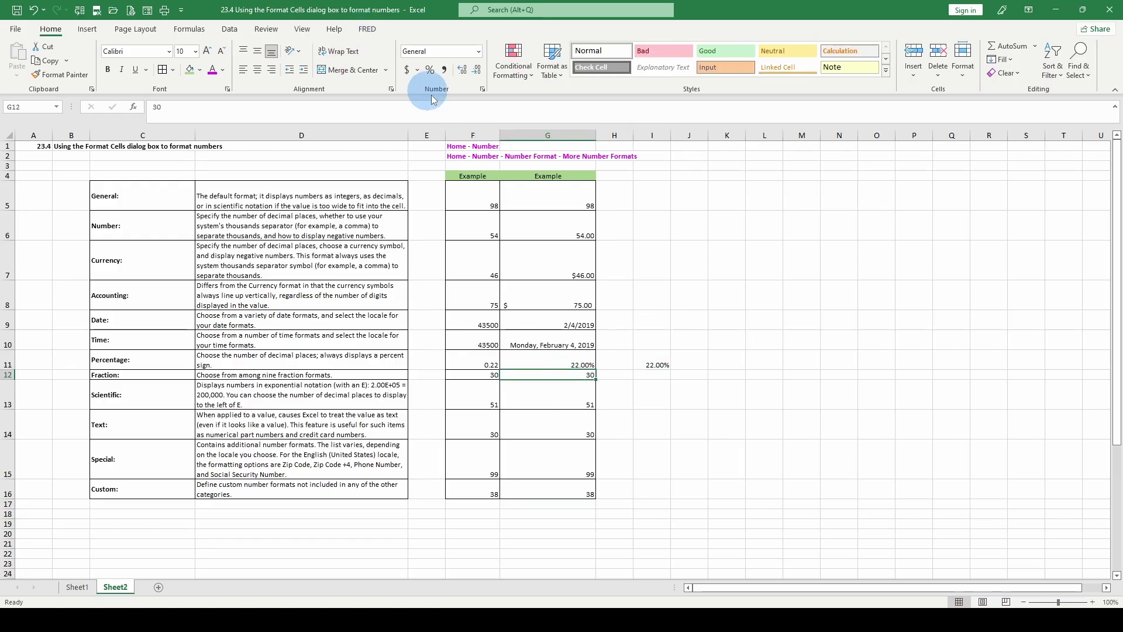
double_click(504, 372)
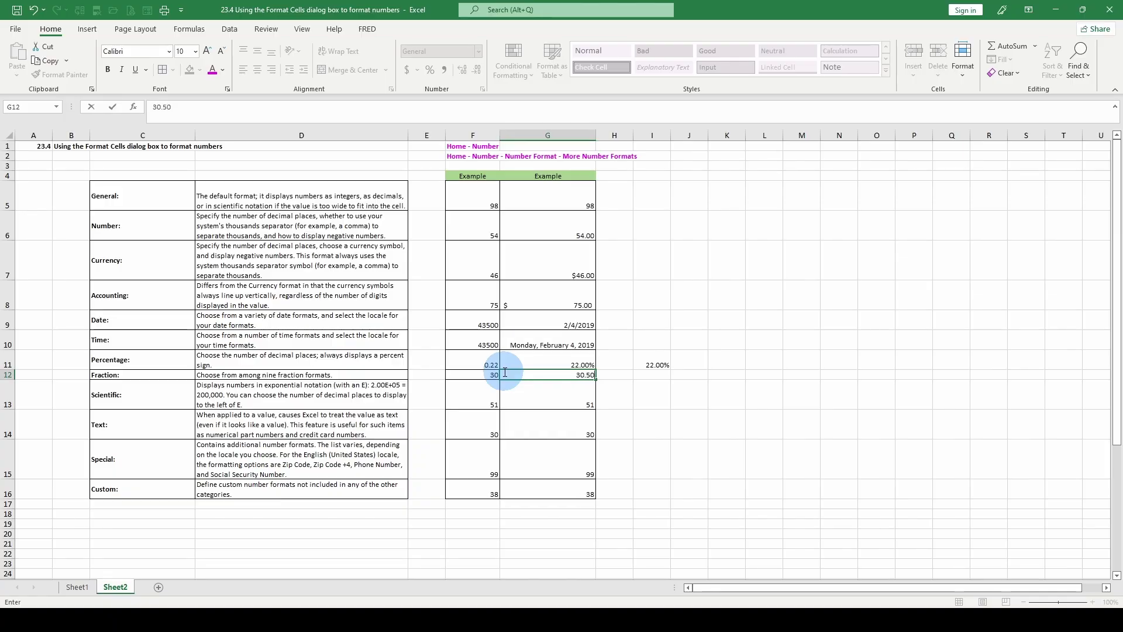
key("Left")
type("30")
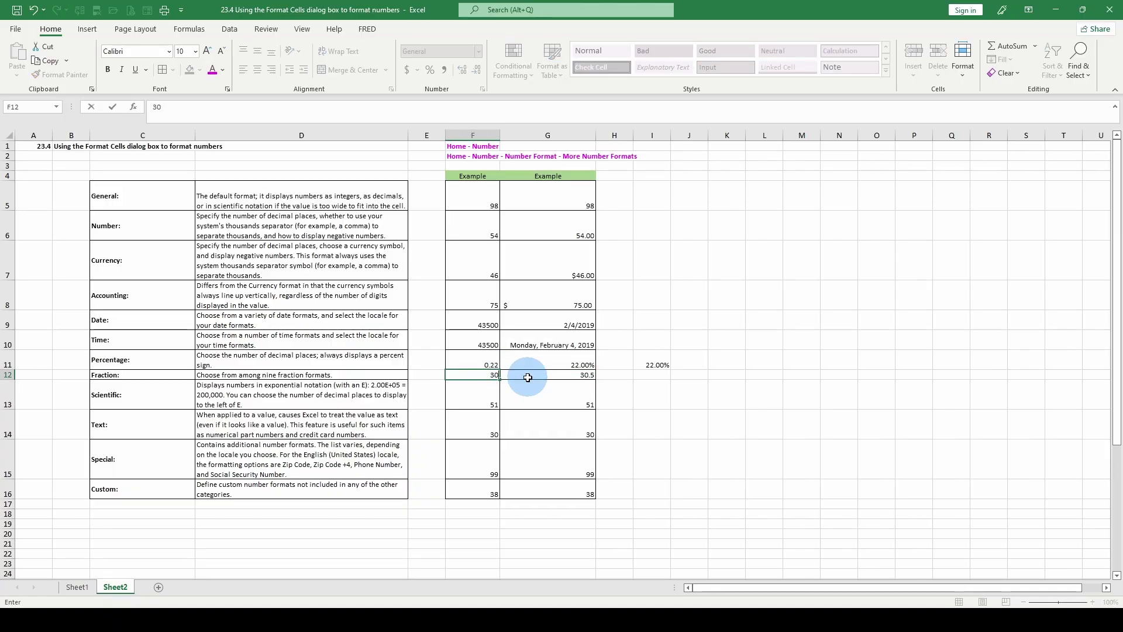
type(".5")
key("Right")
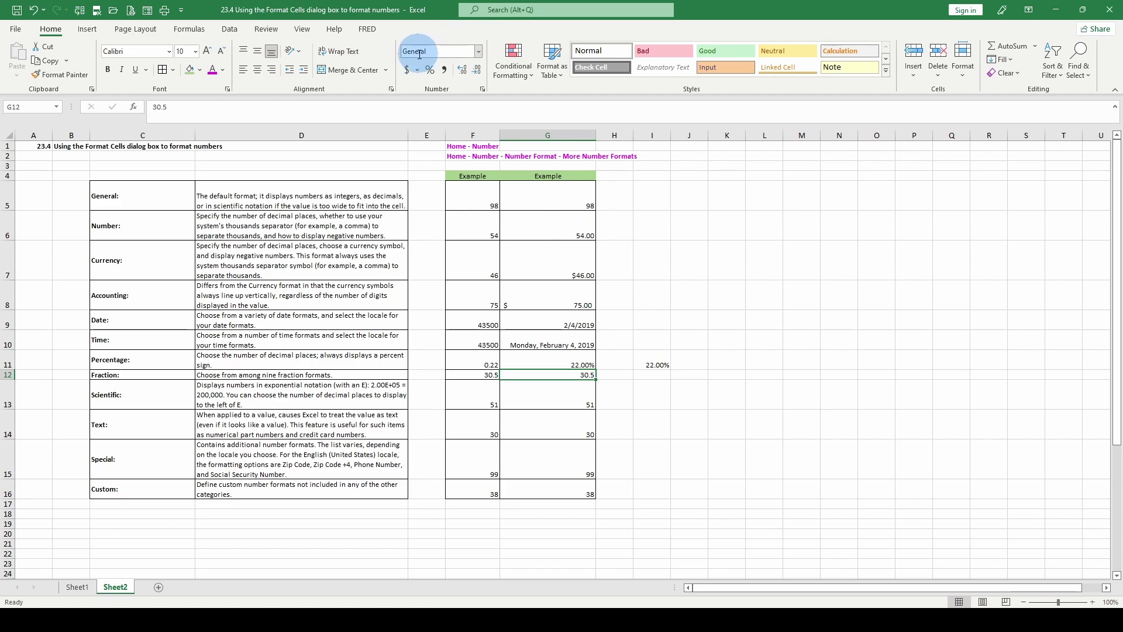
Apply the Fraction format to the example value in cell G12.
left_click(479, 52)
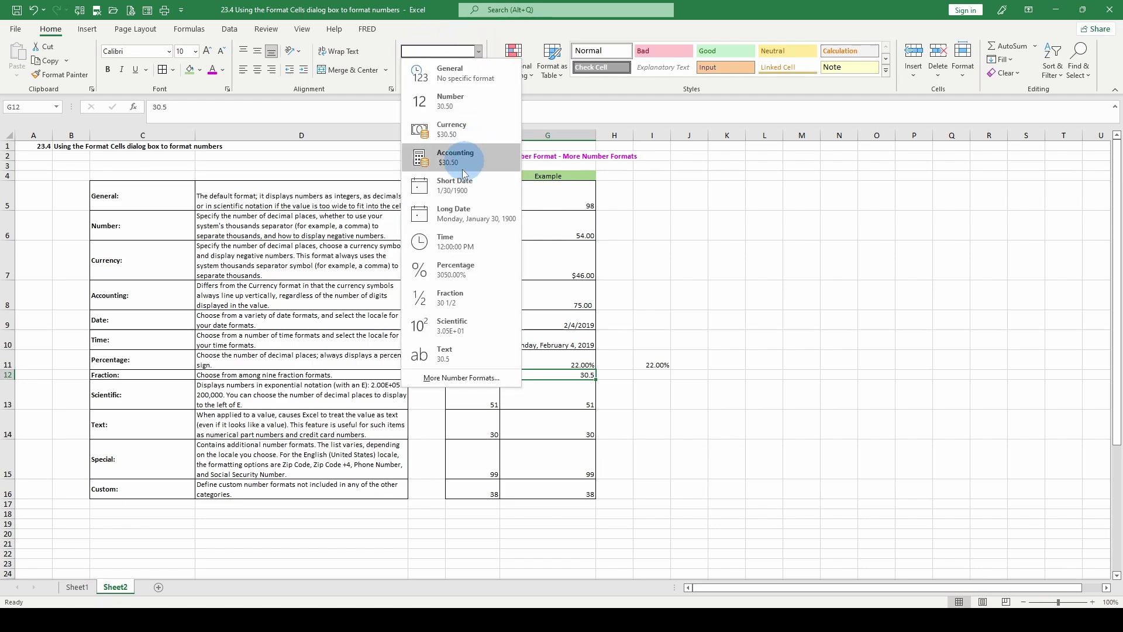
left_click(433, 300)
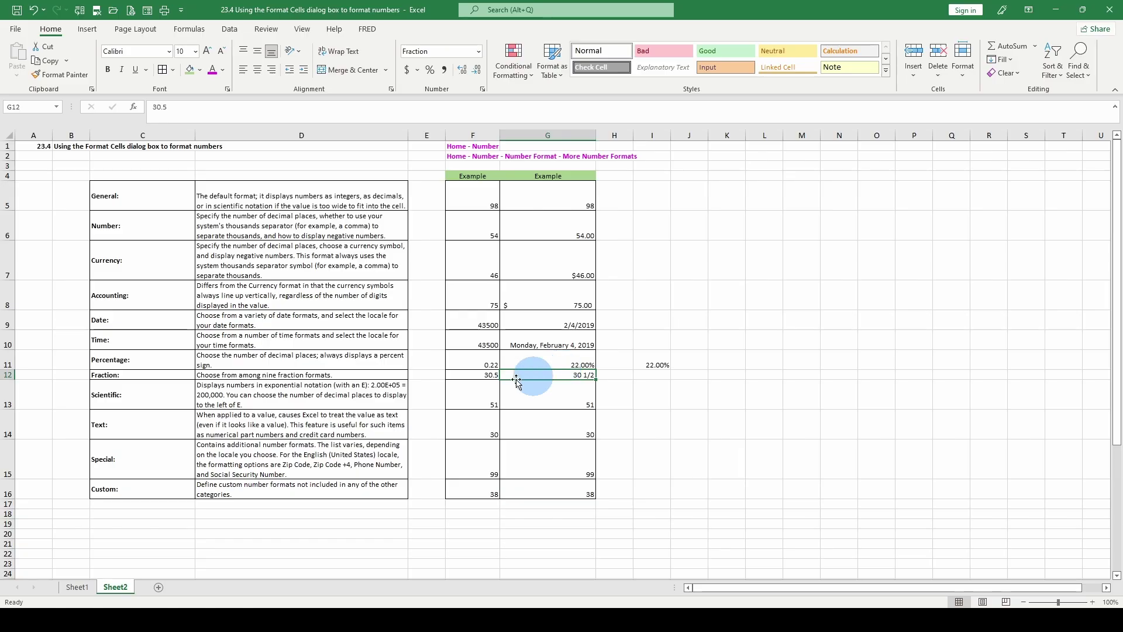
Replace the Scientific row's example values in cells F13 and G13 with 51000000 and apply the Scientific format to G13.
left_click(556, 389)
left_click(480, 396)
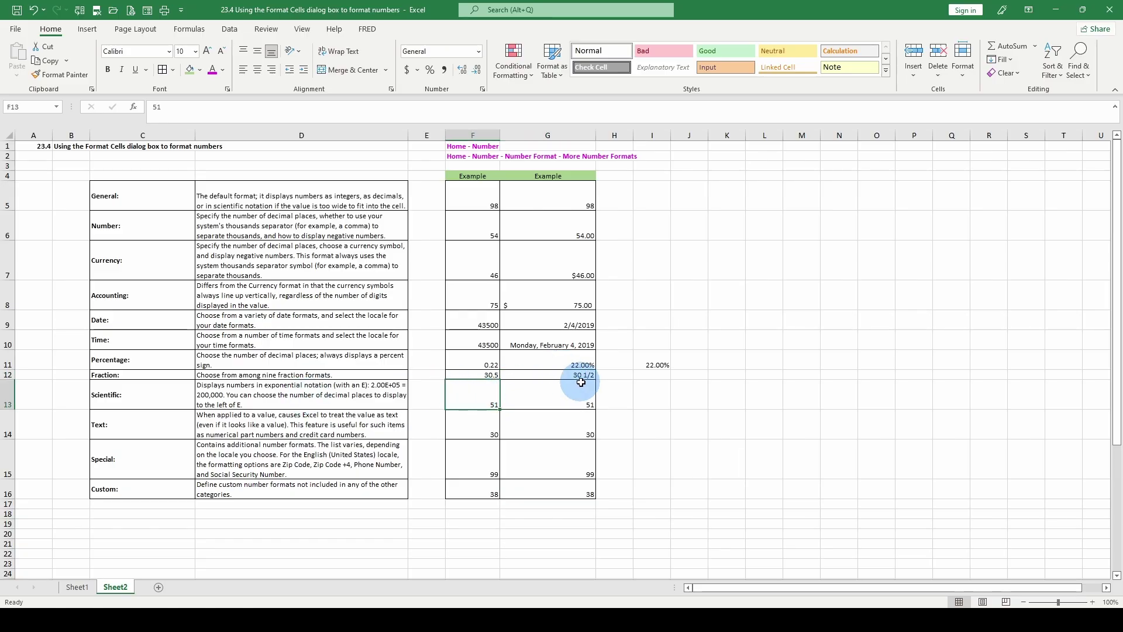
type("50")
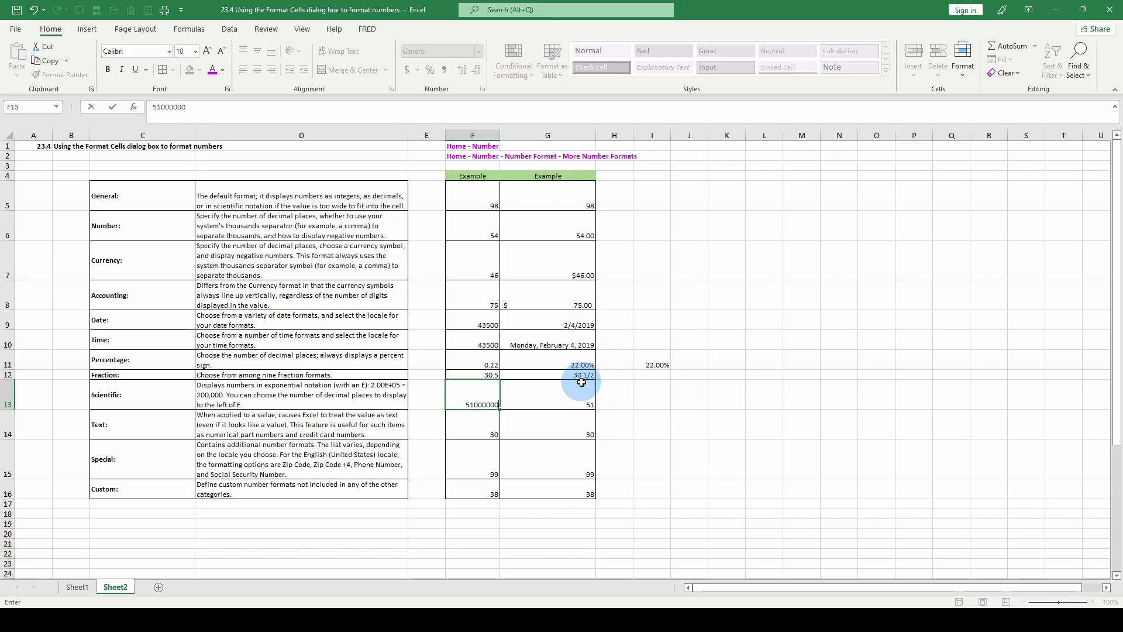
left_click(548, 396)
type("5")
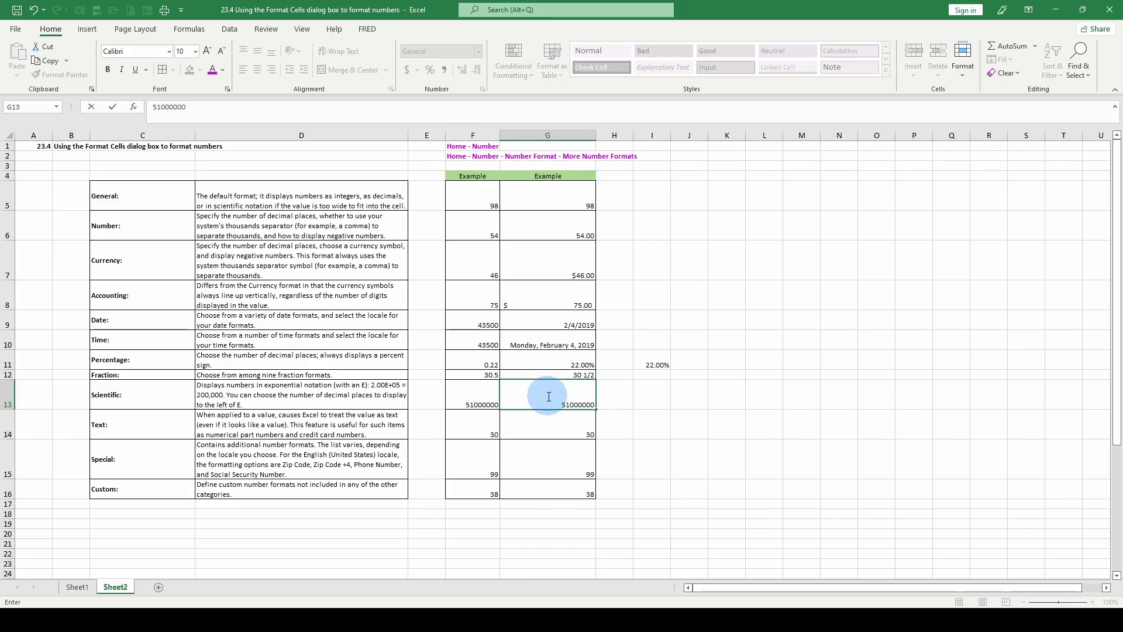
key("ctrl+Return")
left_click(478, 51)
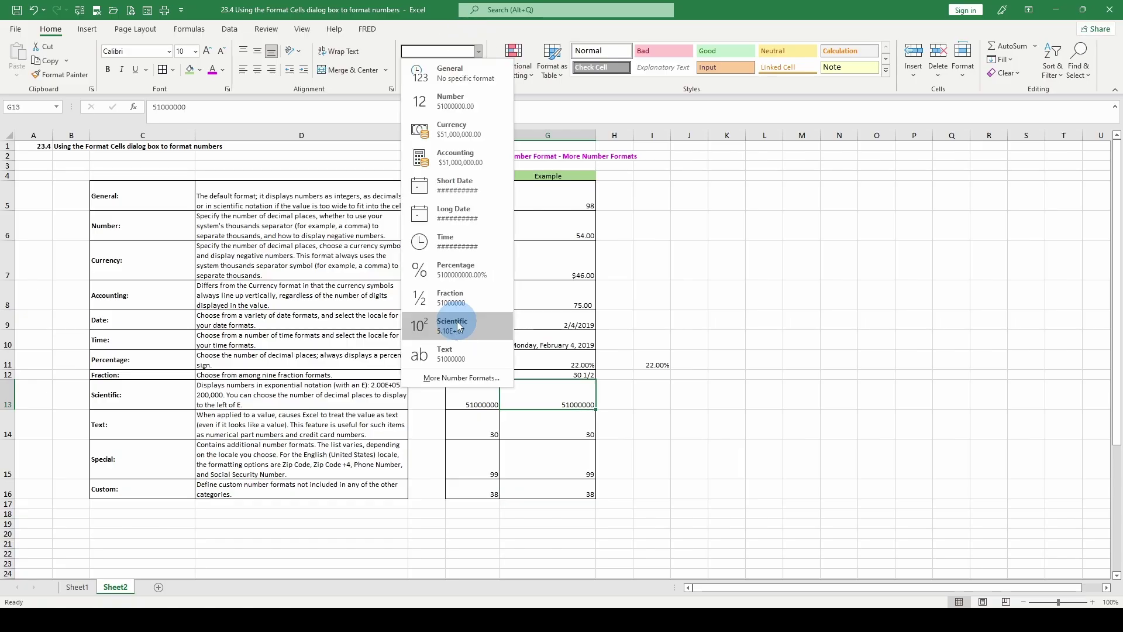
left_click(458, 325)
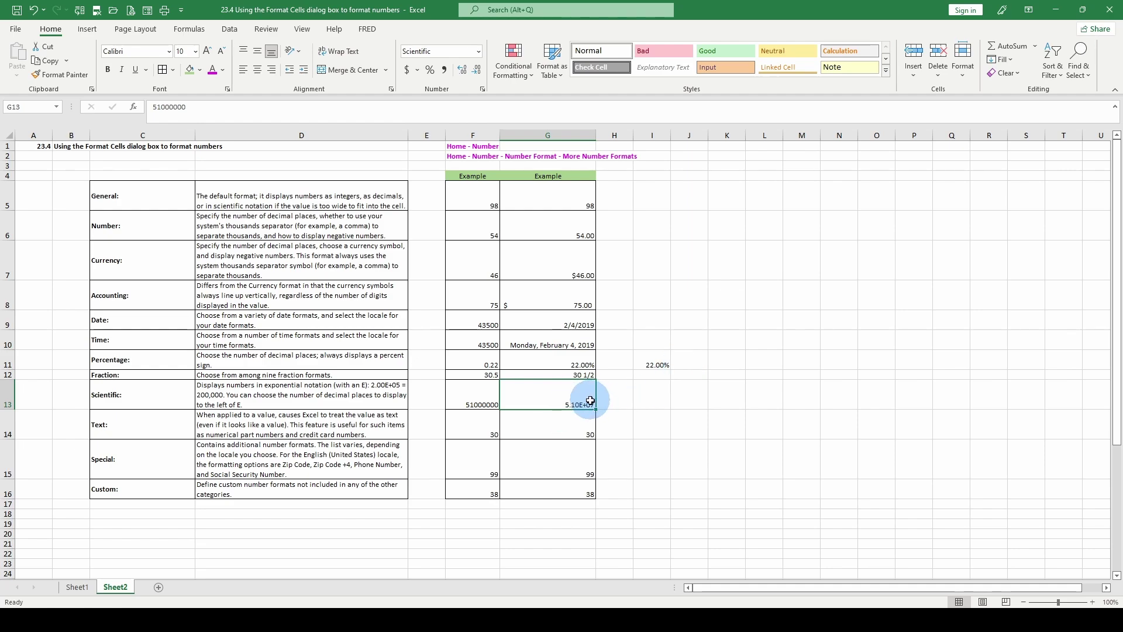
Apply the Text format to the example value in cell G14 and right-align it.
left_click(564, 424)
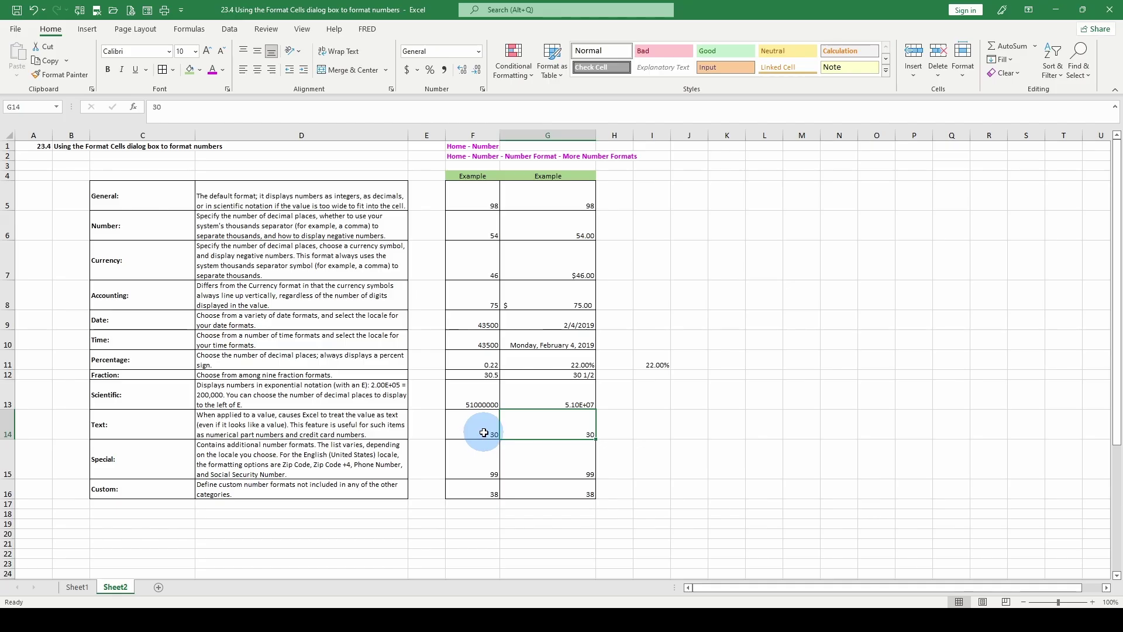
left_click(483, 432)
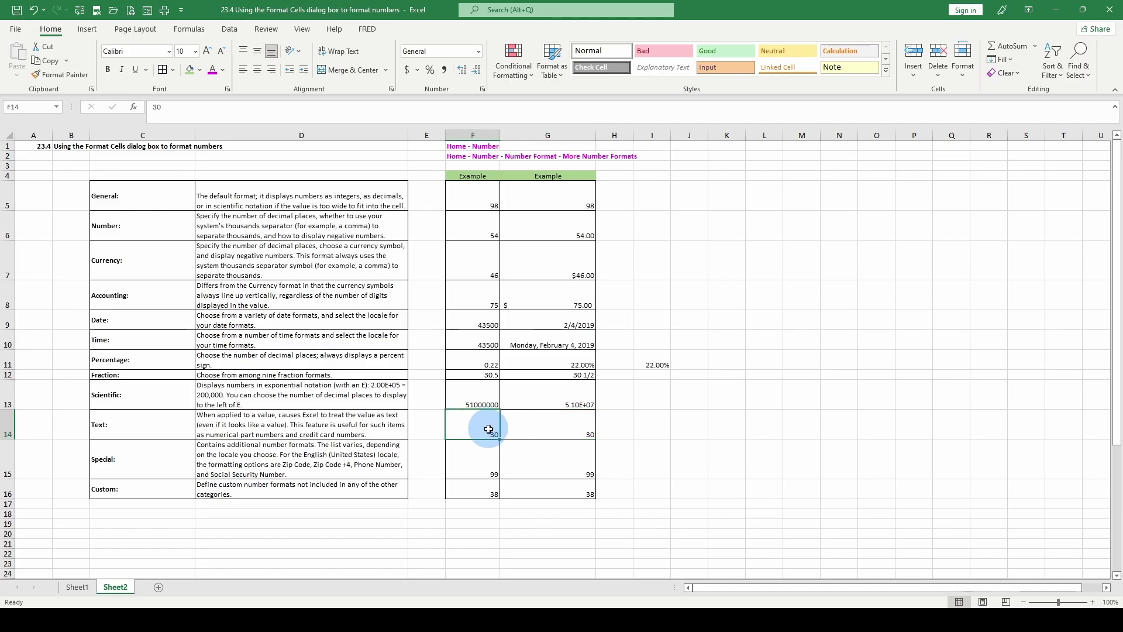
left_click(533, 431)
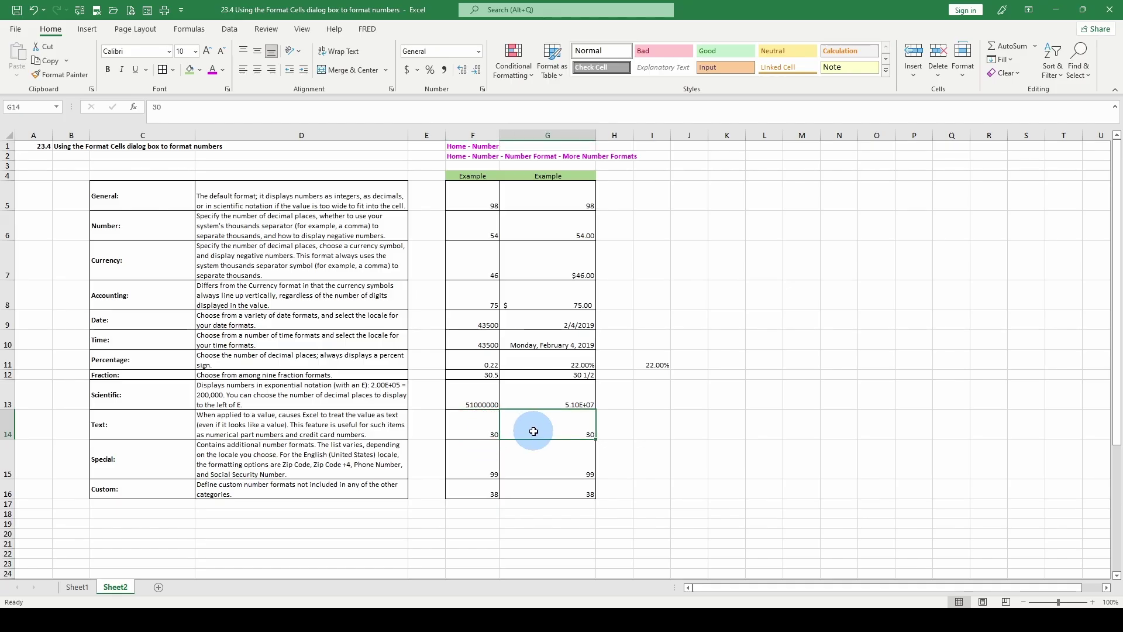
left_click(471, 53)
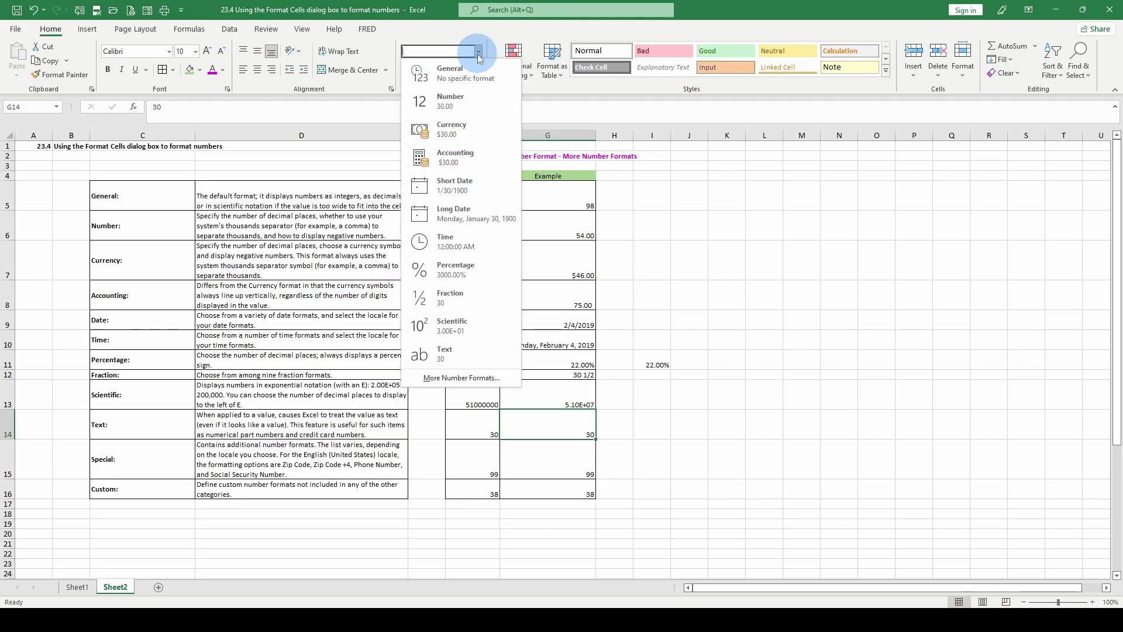
left_click(444, 358)
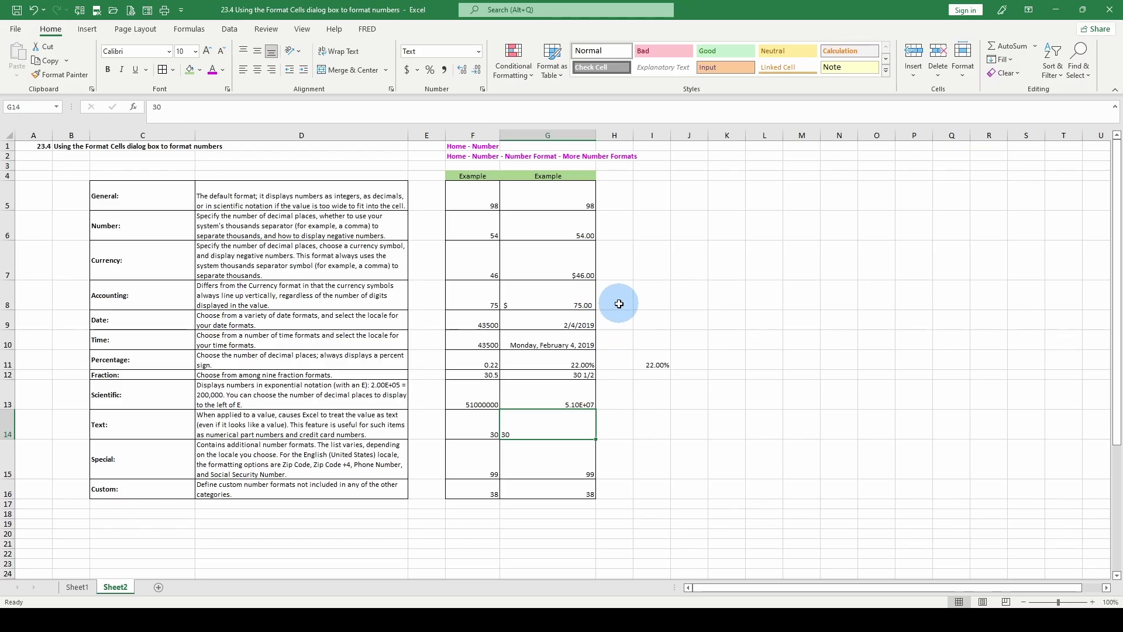
left_click(272, 70)
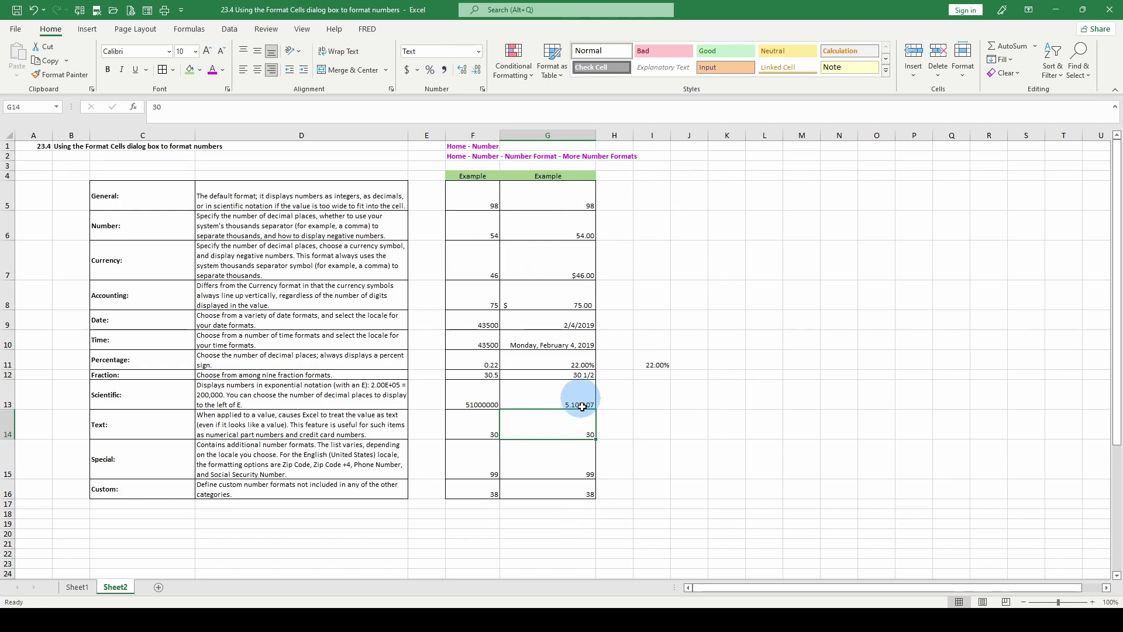
left_click(418, 52)
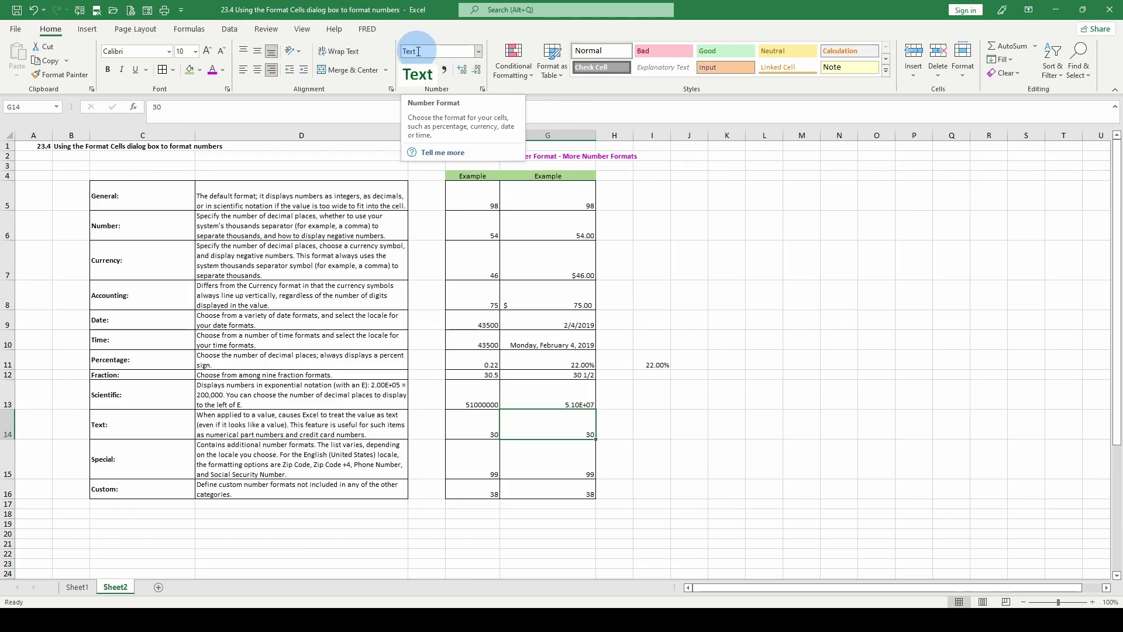
left_click(722, 387)
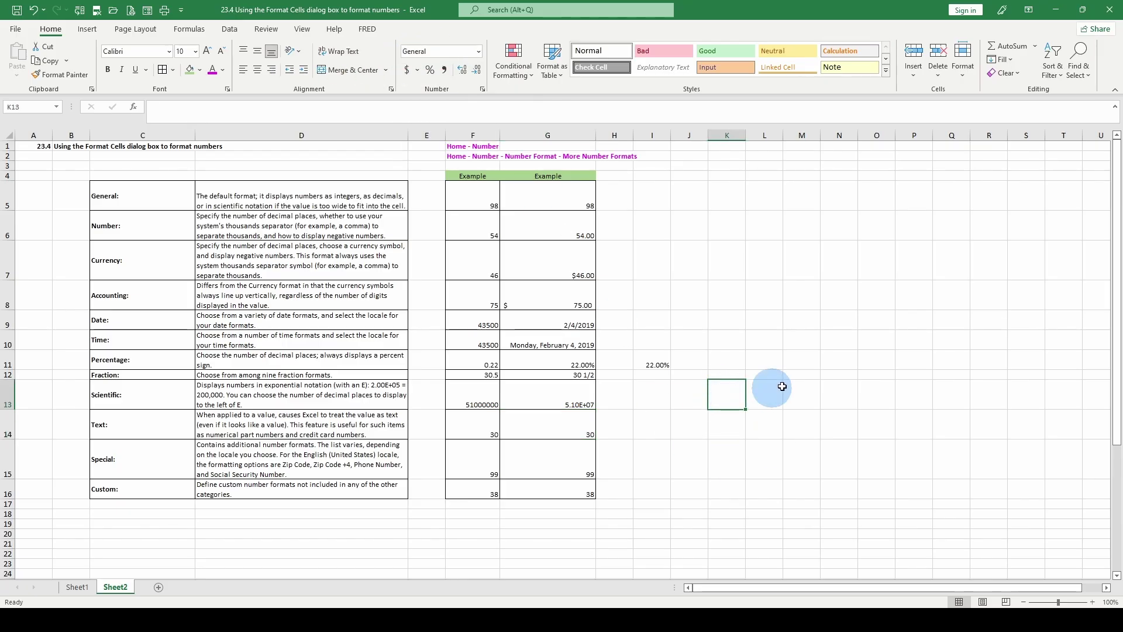
Search cells G5:G16 for text constants with Go To Special, excluding numbers, logicals and errors.
left_click(1083, 77)
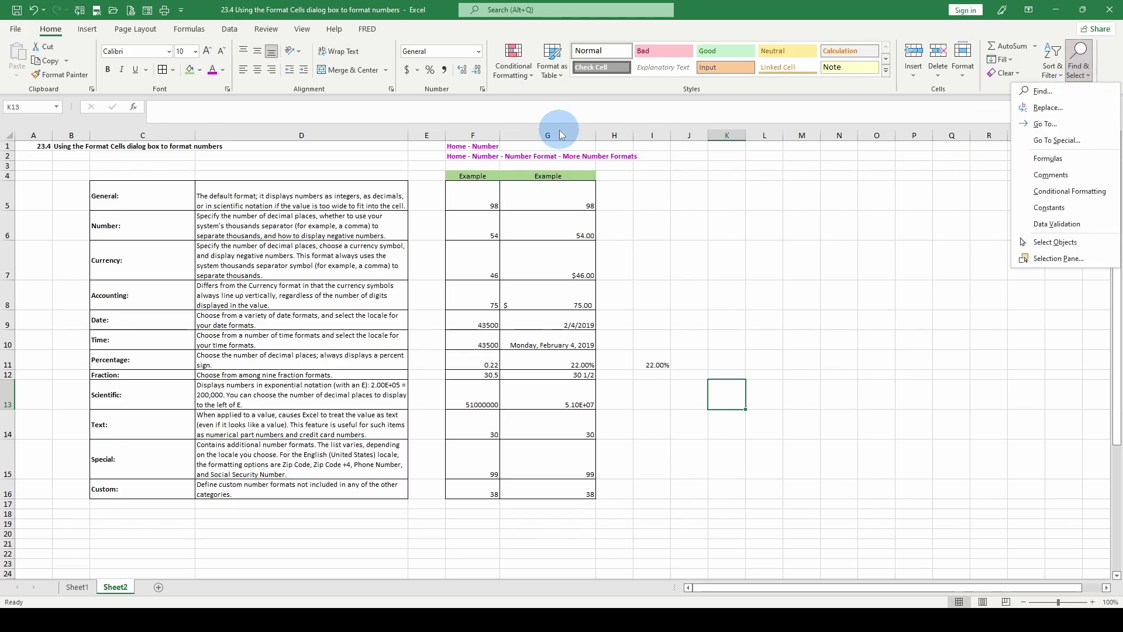
left_click(548, 194)
left_click_drag(548, 194, 547, 494)
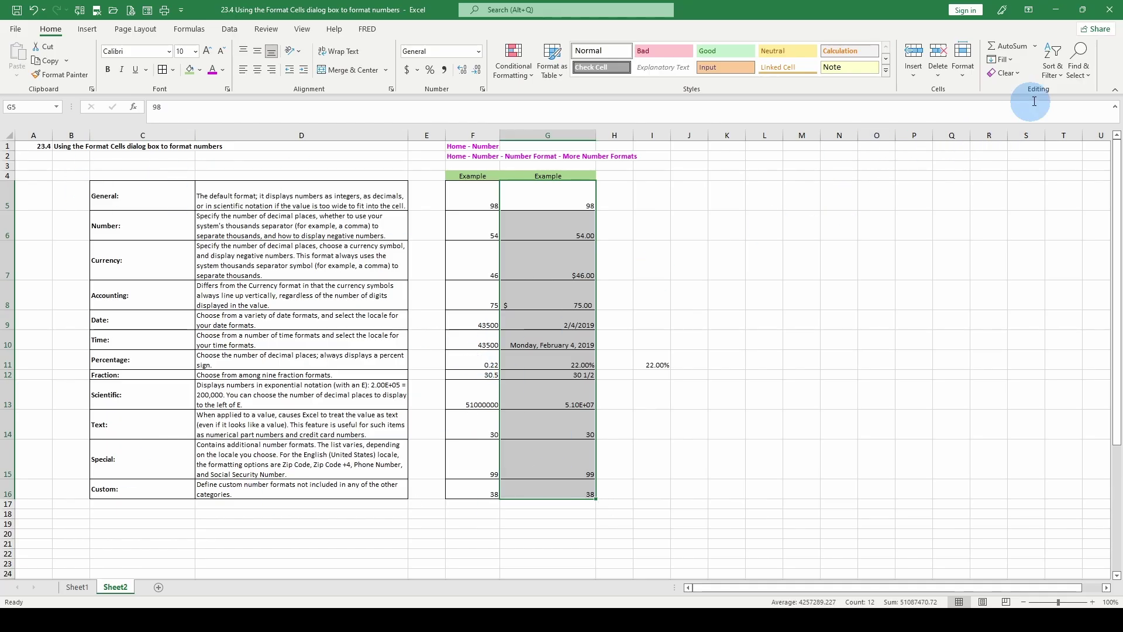
left_click(1084, 66)
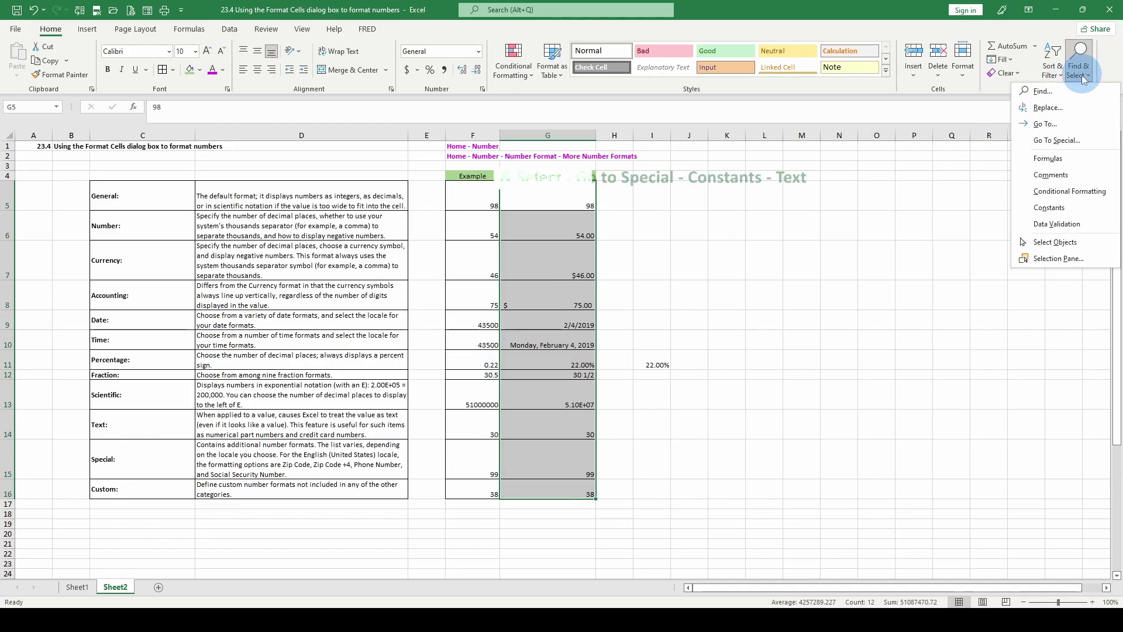
left_click(1065, 141)
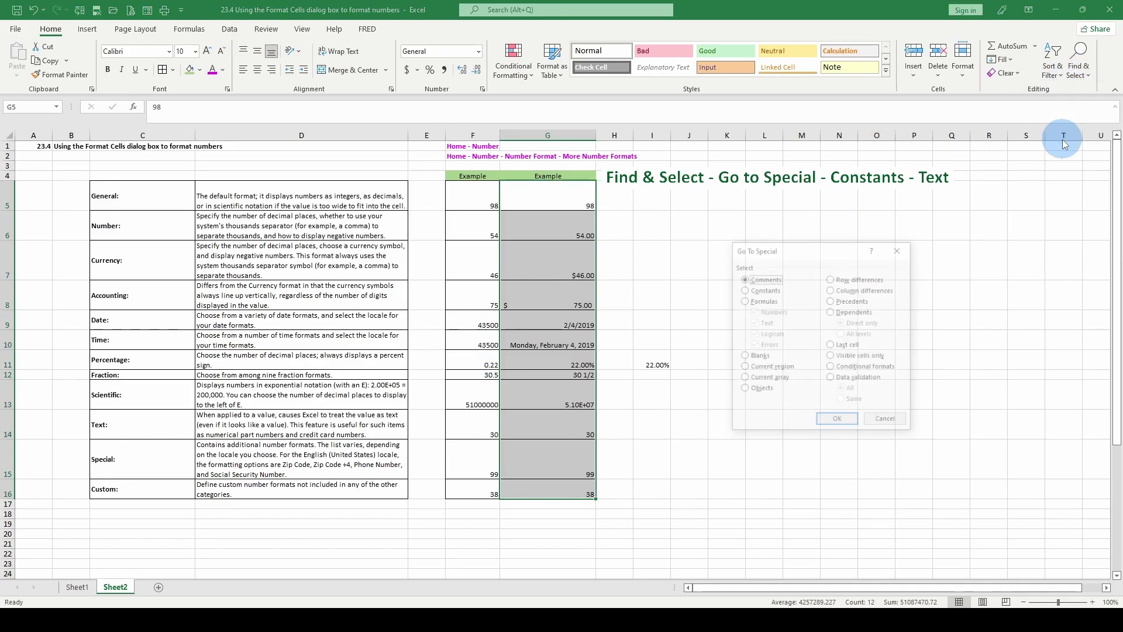
left_click(744, 289)
left_click(754, 311)
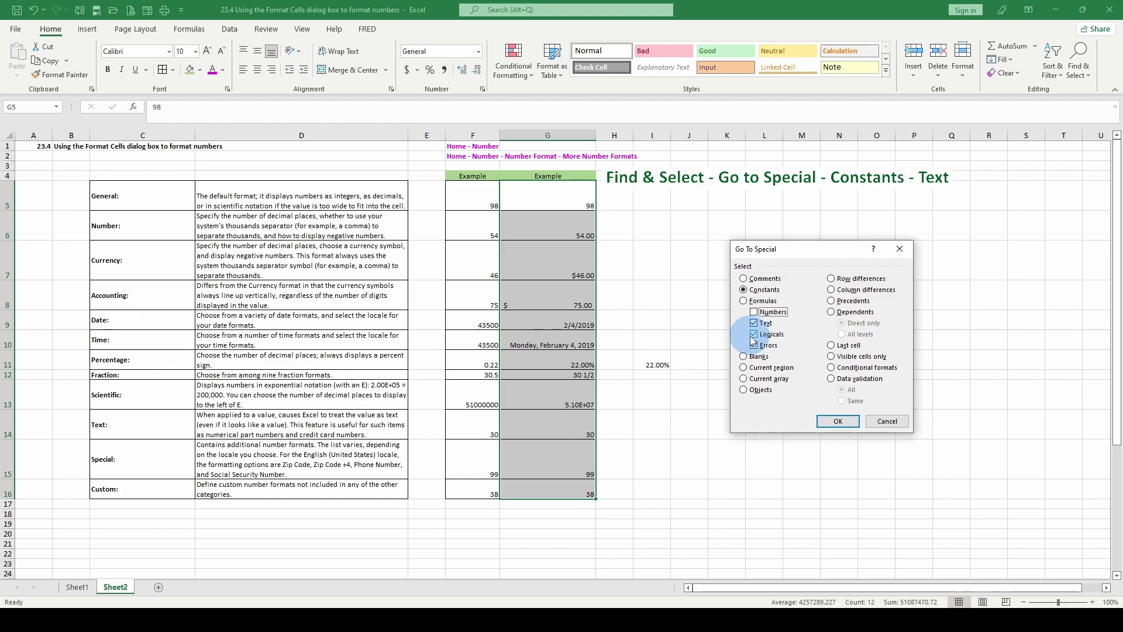
left_click(753, 345)
left_click(754, 334)
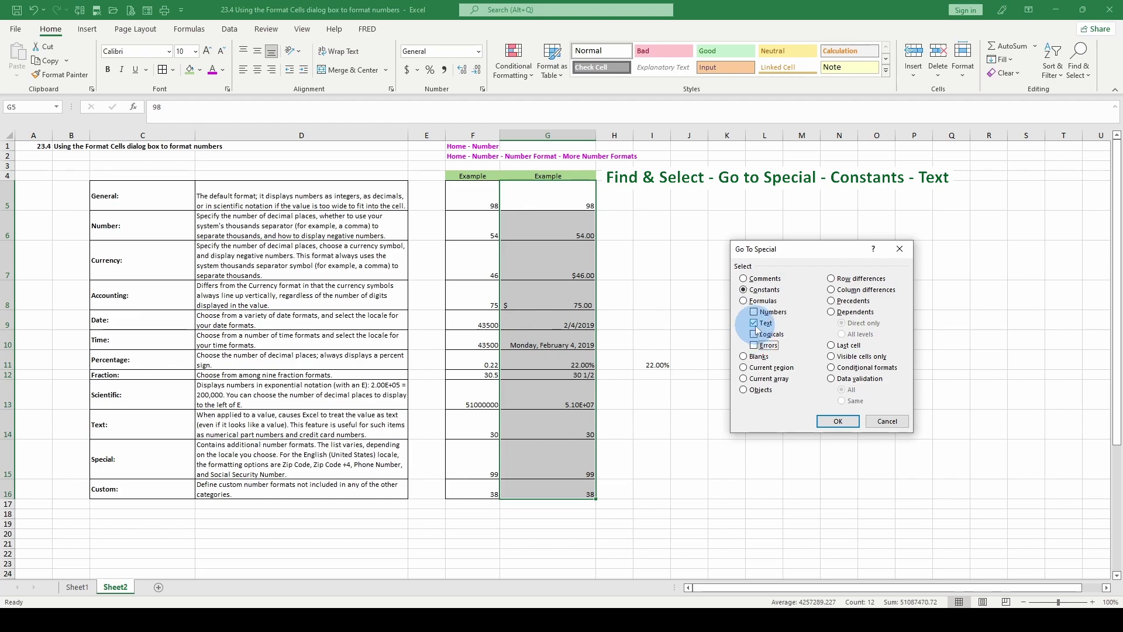
left_click(838, 421)
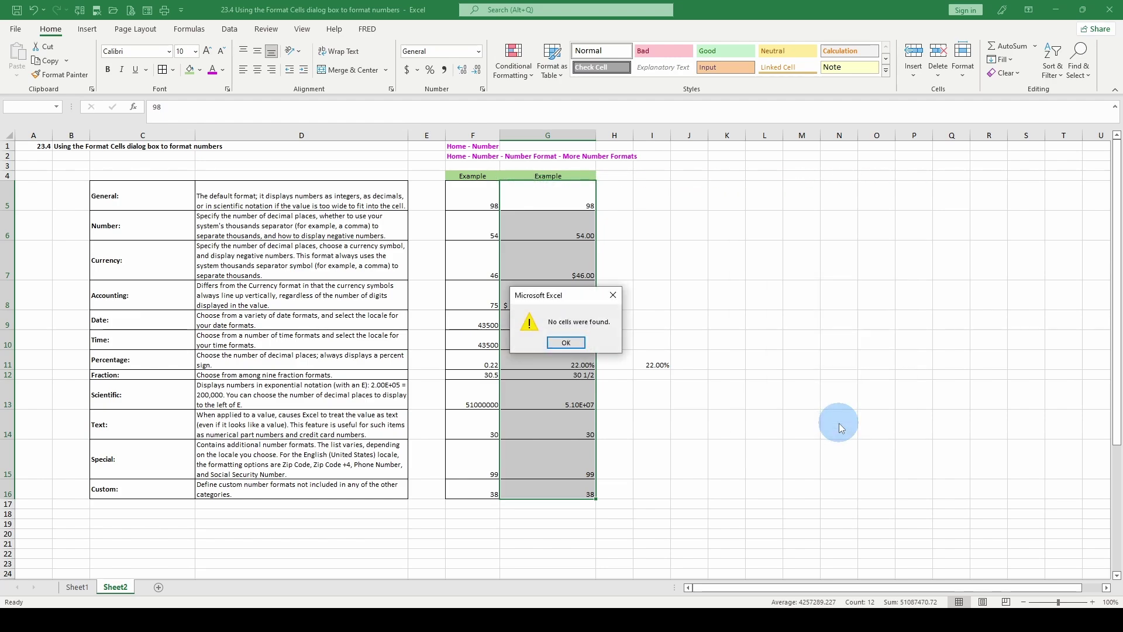
left_click(570, 349)
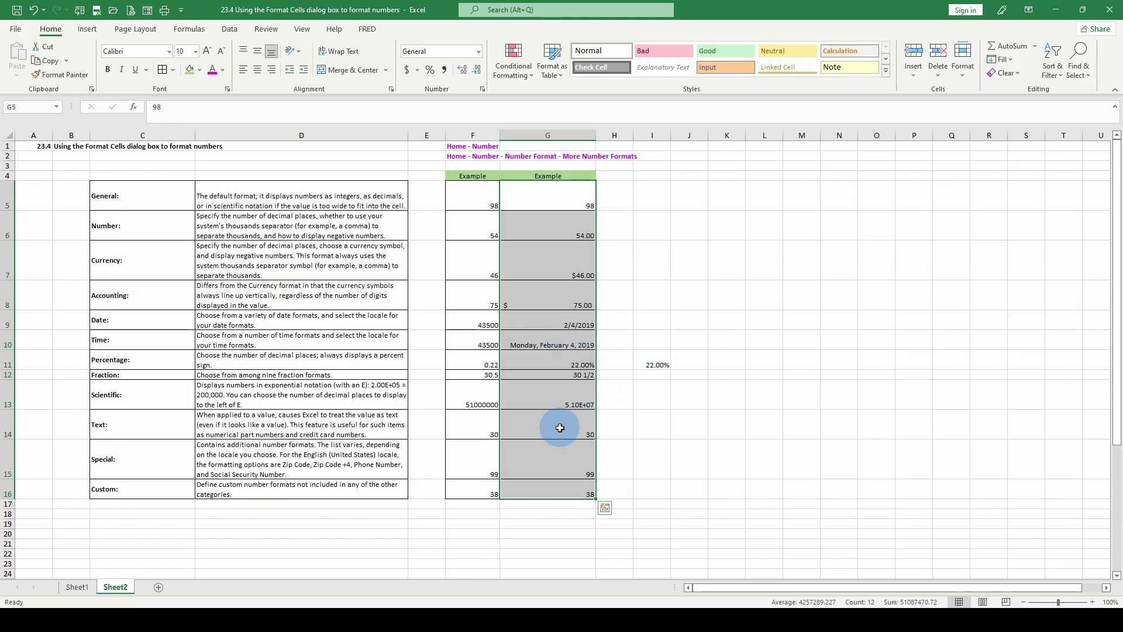
left_click(1078, 61)
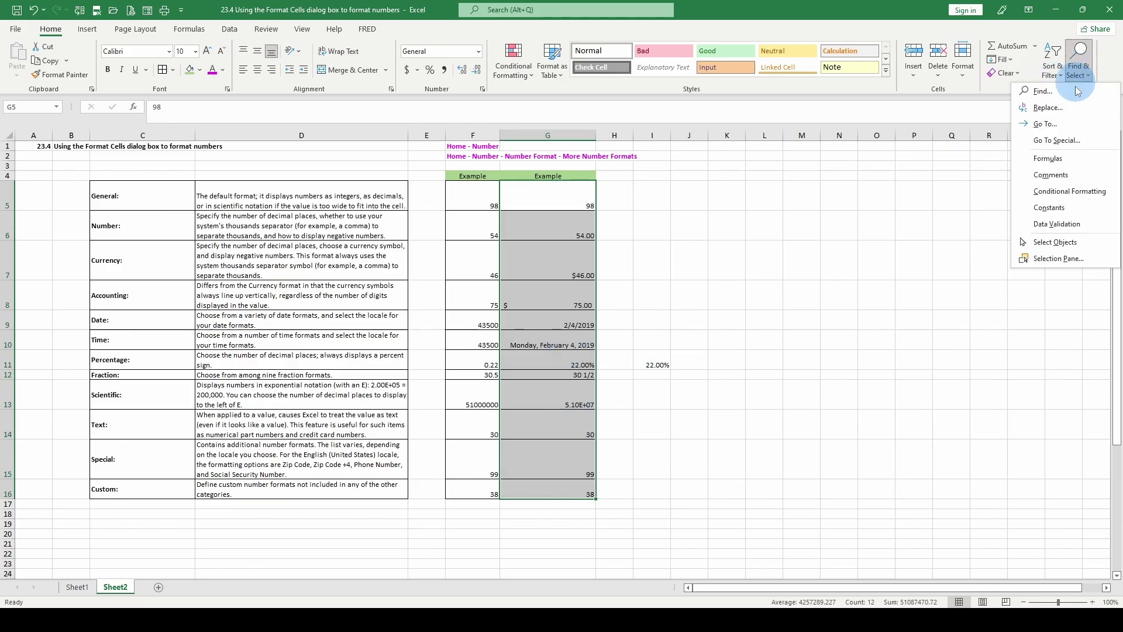
left_click(1047, 124)
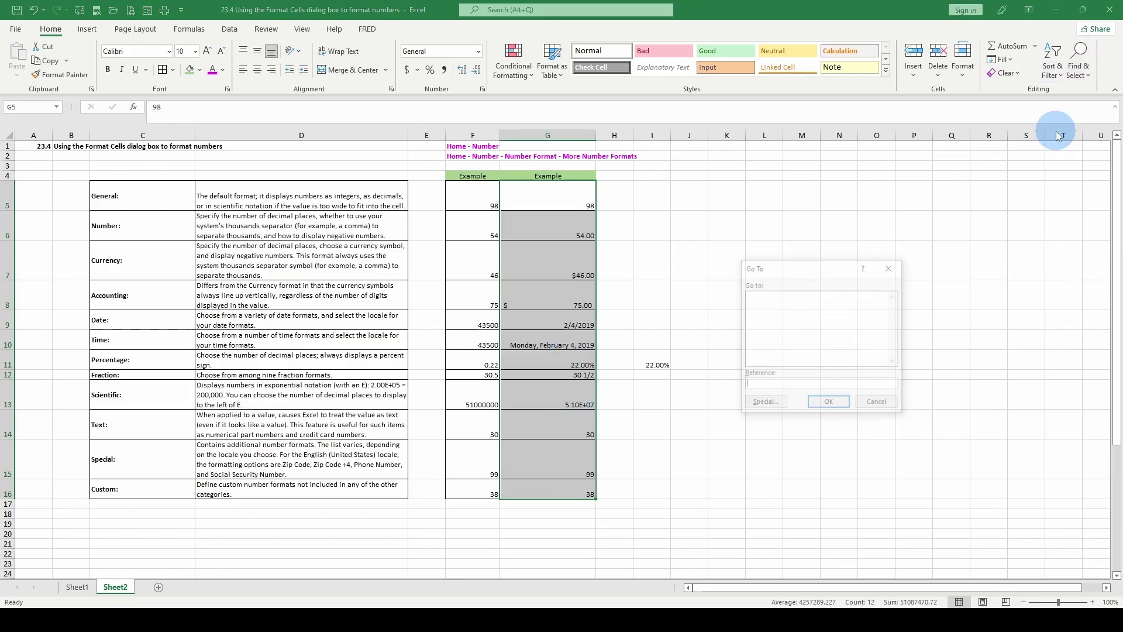
left_click(860, 408)
left_click(1089, 73)
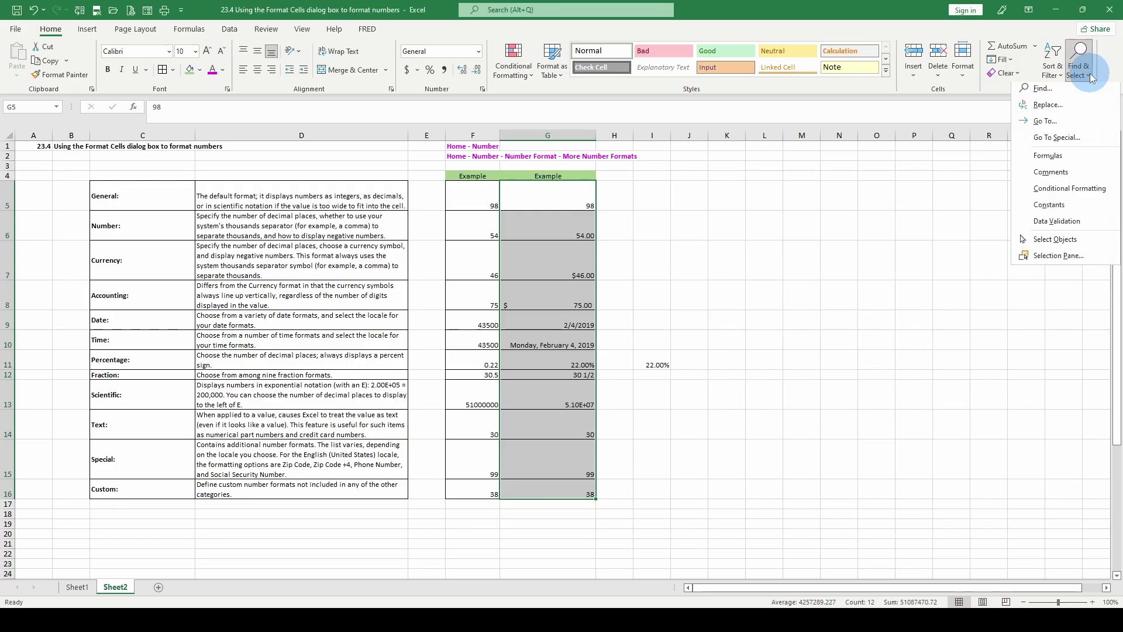
left_click(1065, 192)
Preview the Special types ZIP Code, ZIP Code + 4, Phone Number and Social Security Number for cell G15 without applying any.
left_click(478, 51)
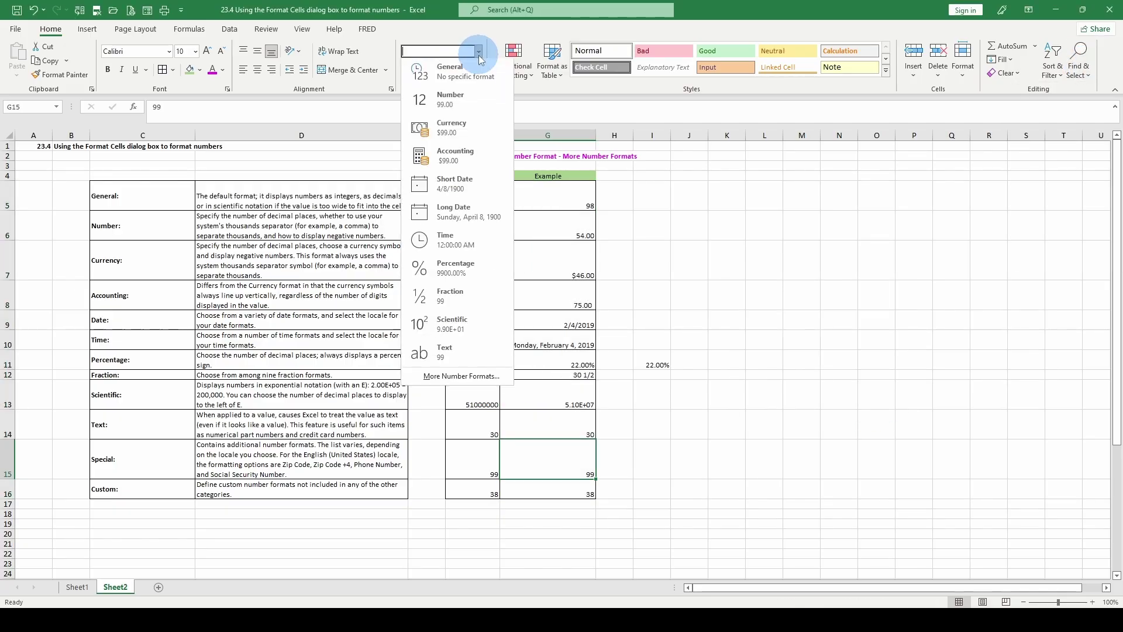
left_click(432, 377)
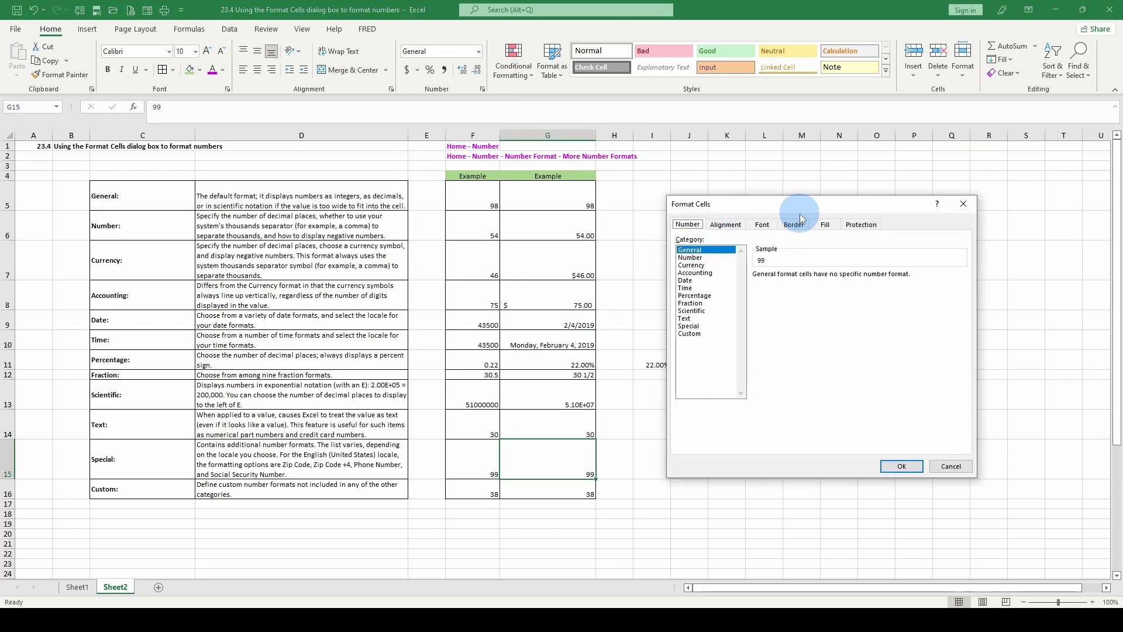
key("Escape")
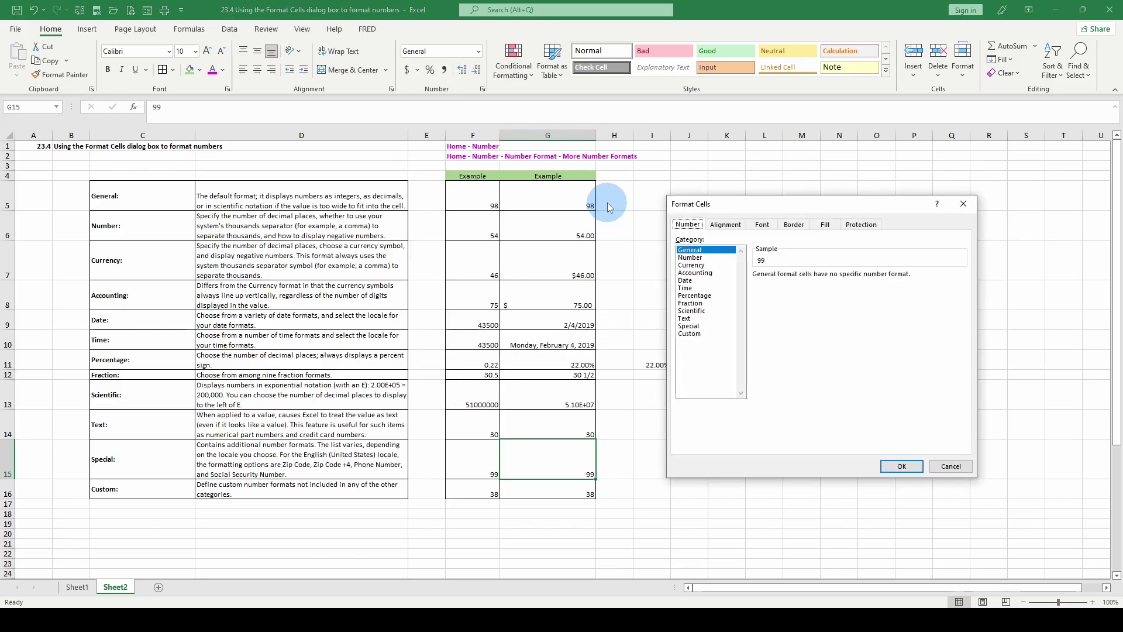
left_click(699, 326)
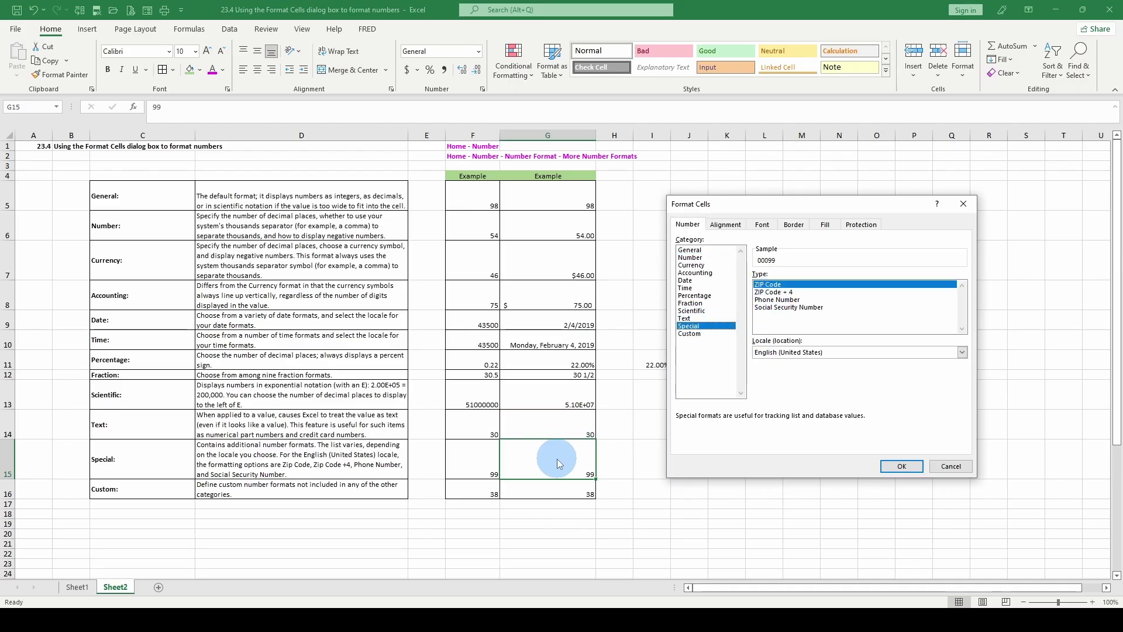
left_click(785, 292)
left_click(782, 299)
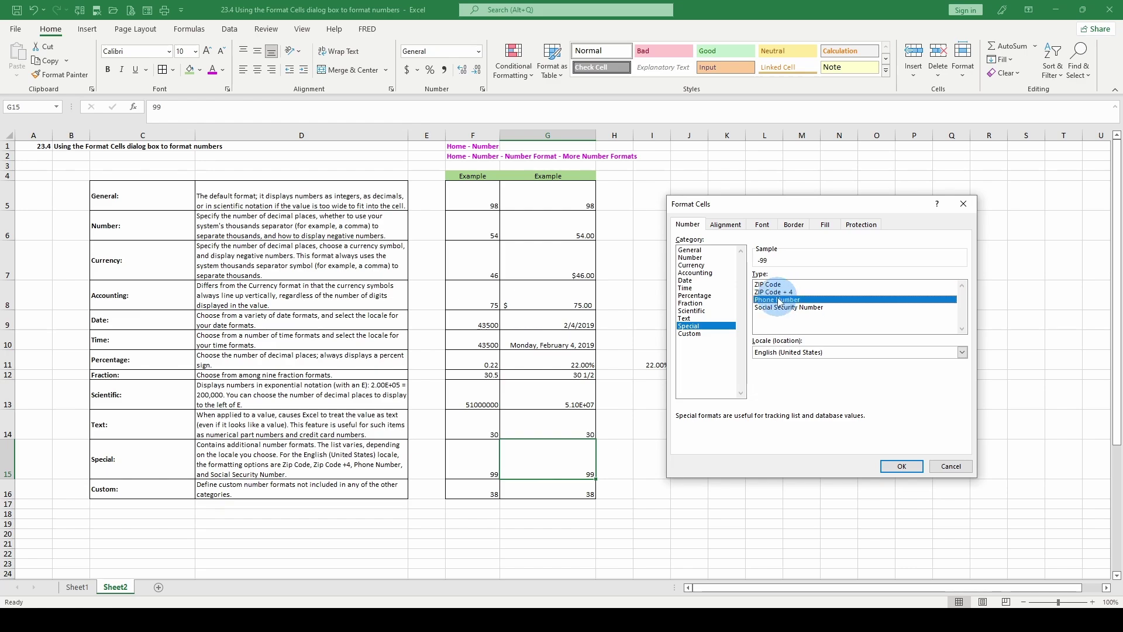
left_click(777, 307)
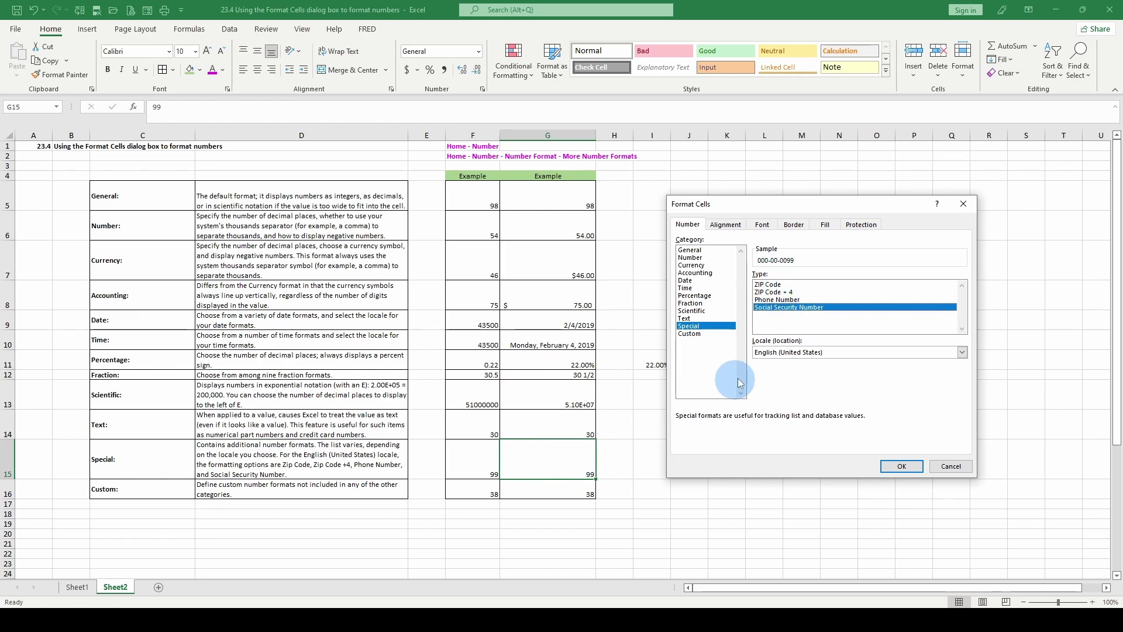
left_click(771, 285)
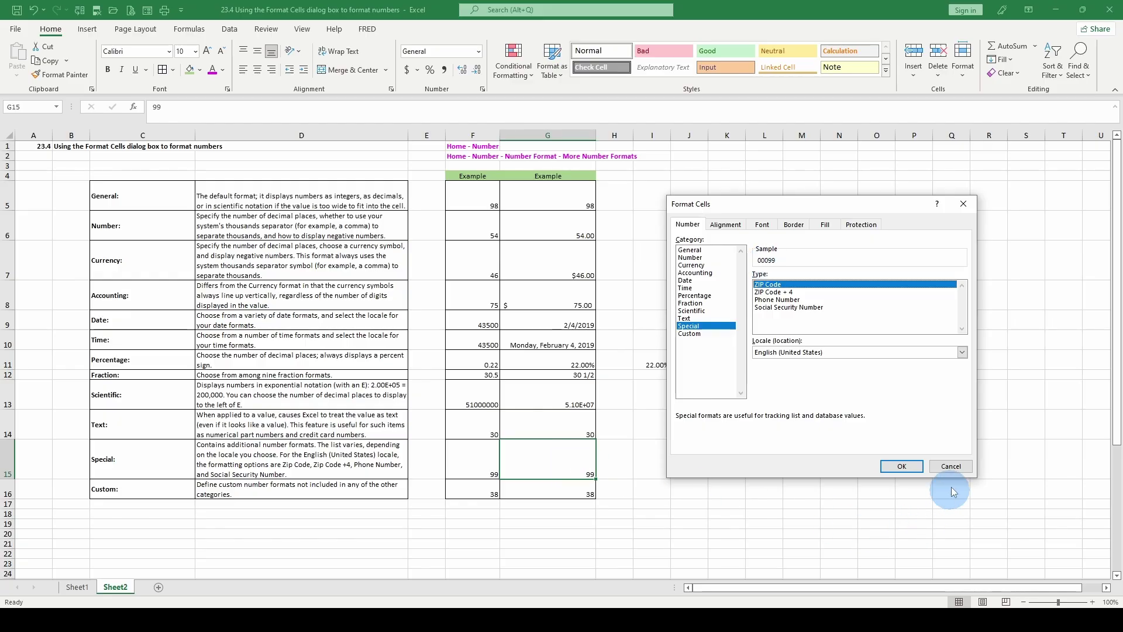
left_click(950, 467)
Apply the Special ZIP Code format with the English (United States) locale to the example value in cell G15.
left_click_drag(550, 404, 552, 433)
left_click(552, 453)
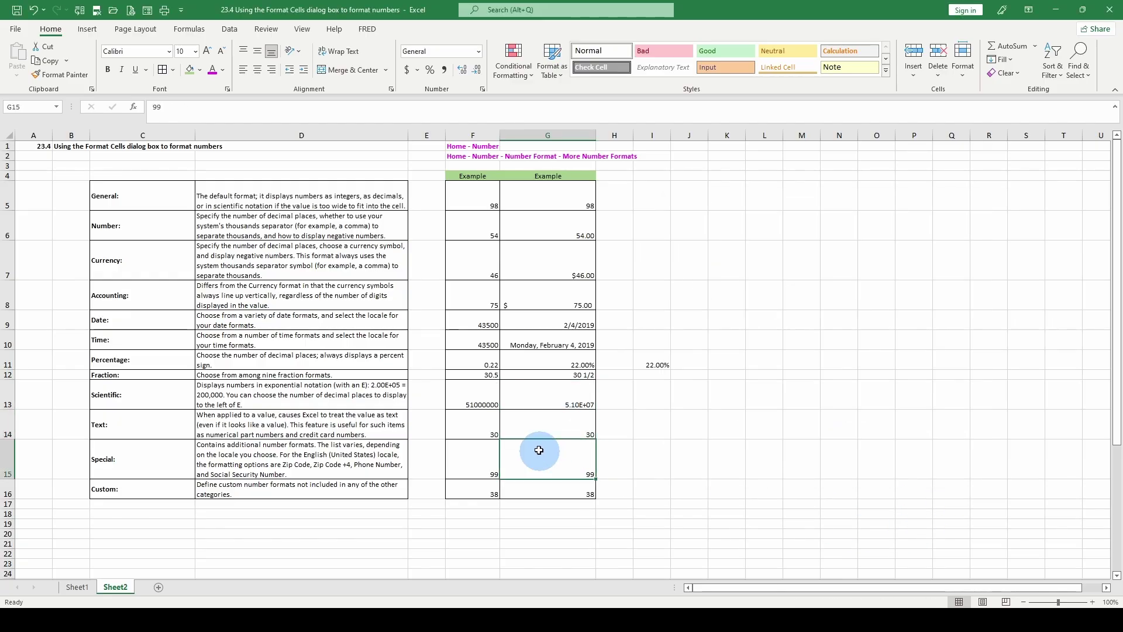
key("ctrl+1")
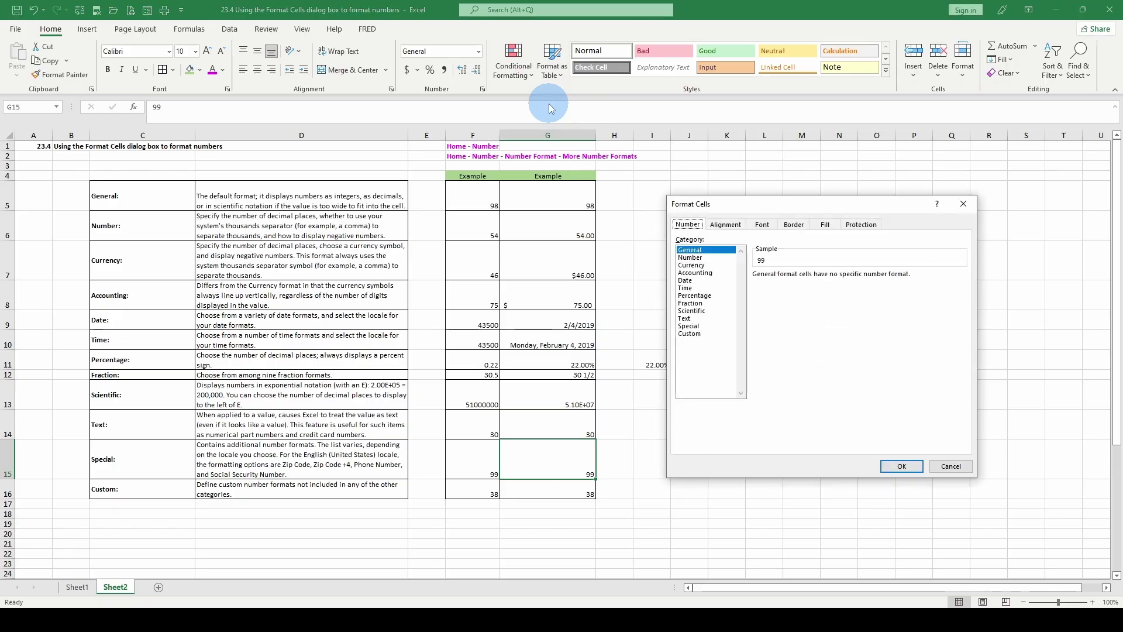
left_click(688, 326)
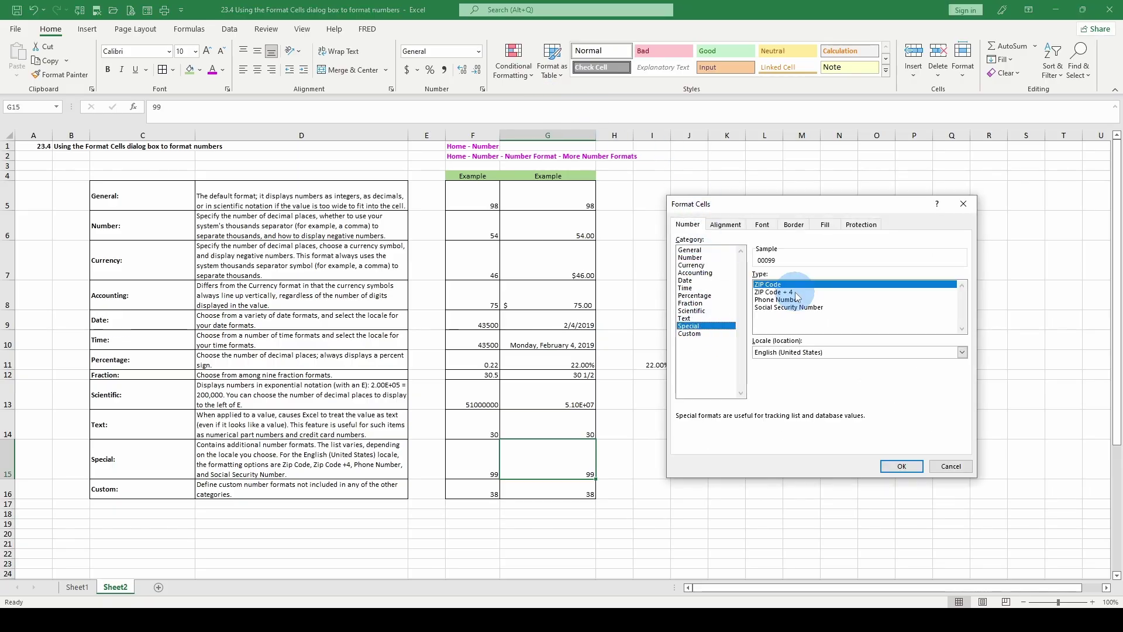
left_click(901, 467)
Replace the value in the ZIP Code formatted cell G15 with 00123 and check the stored value.
left_click(548, 463)
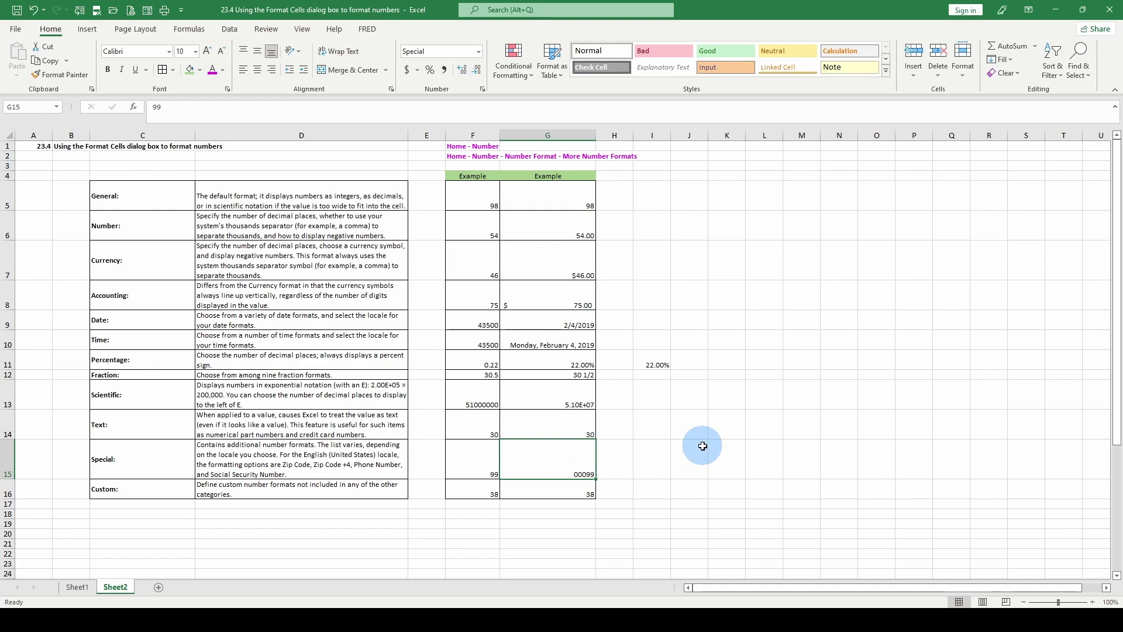
type("00")
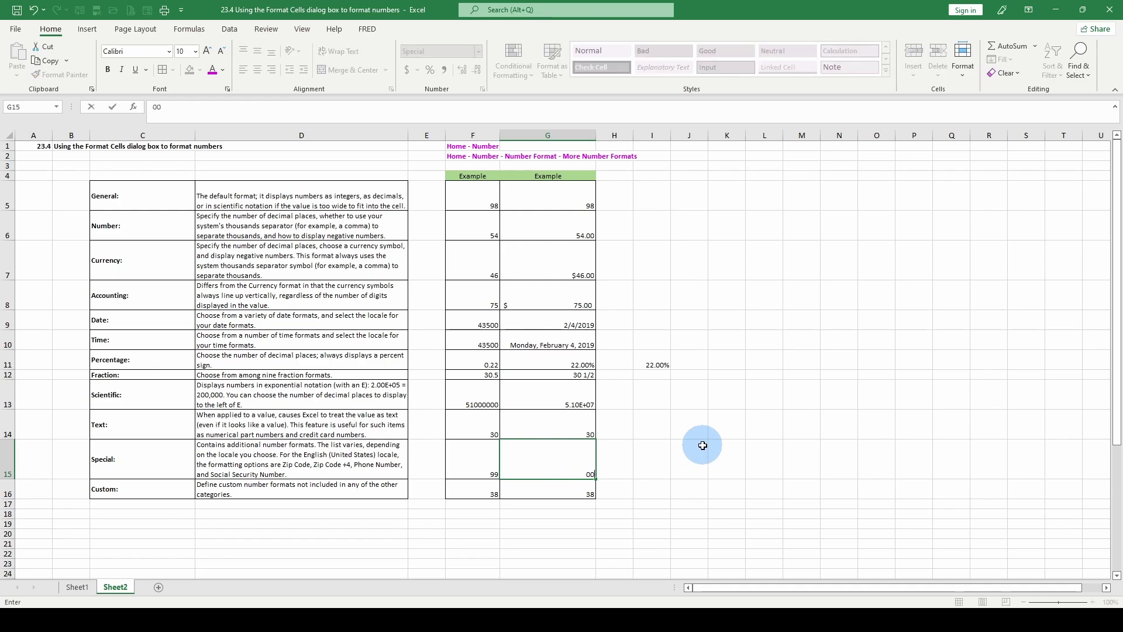
type("123")
key("Return")
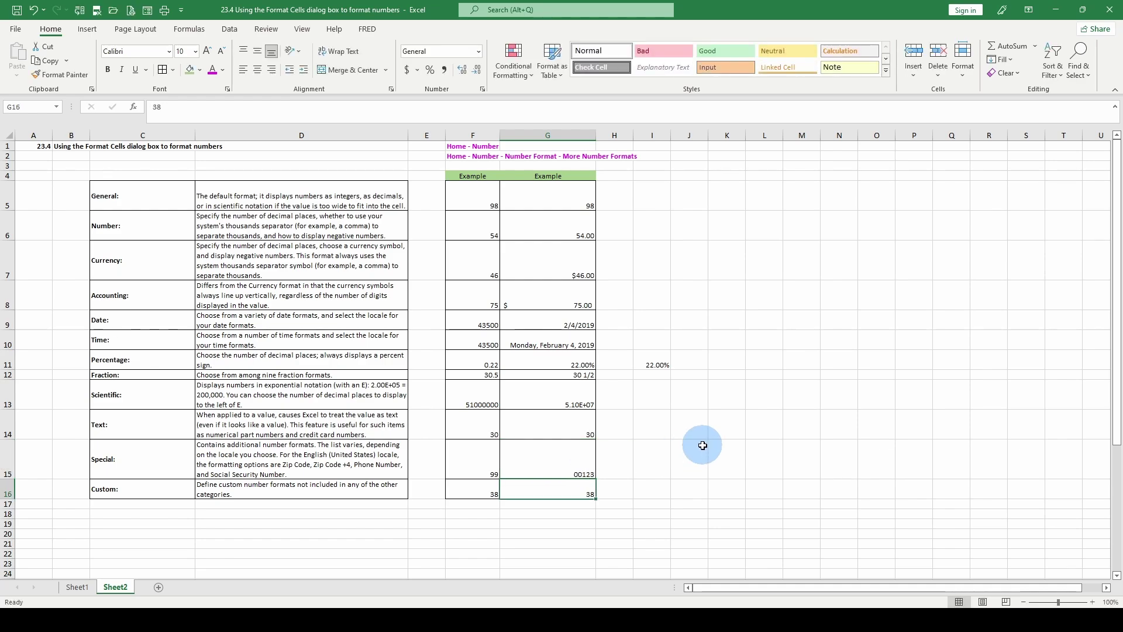
key("Up")
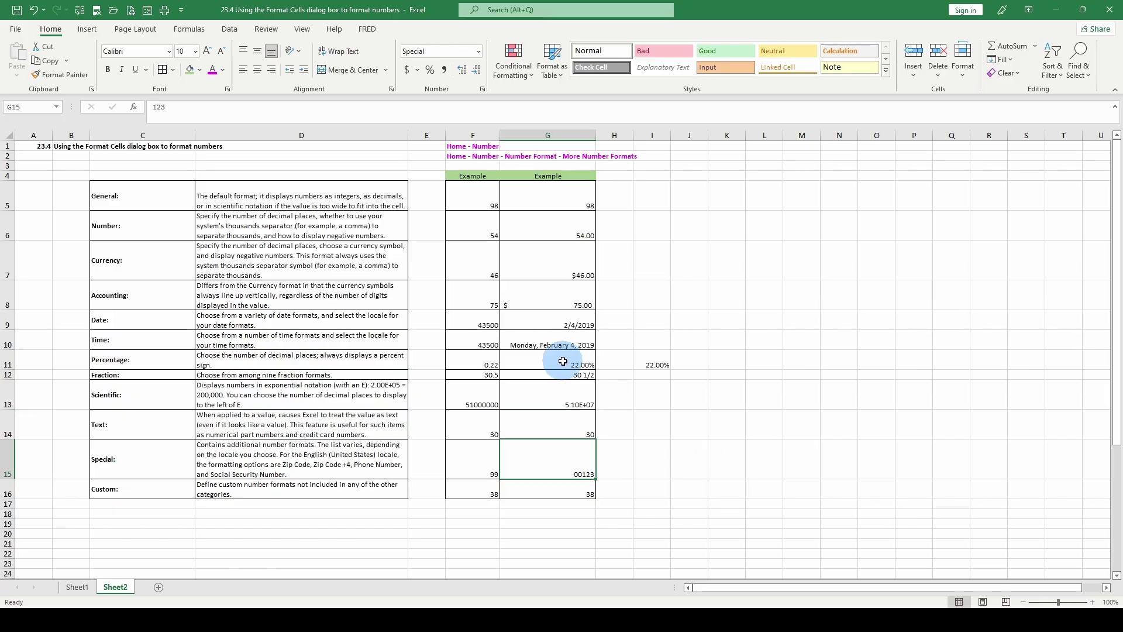
Preview the Custom format codes for cell G16, from 0 through [$-x-sysdate]dddd, mmmm dd, yyyy, without applying any.
key("Down")
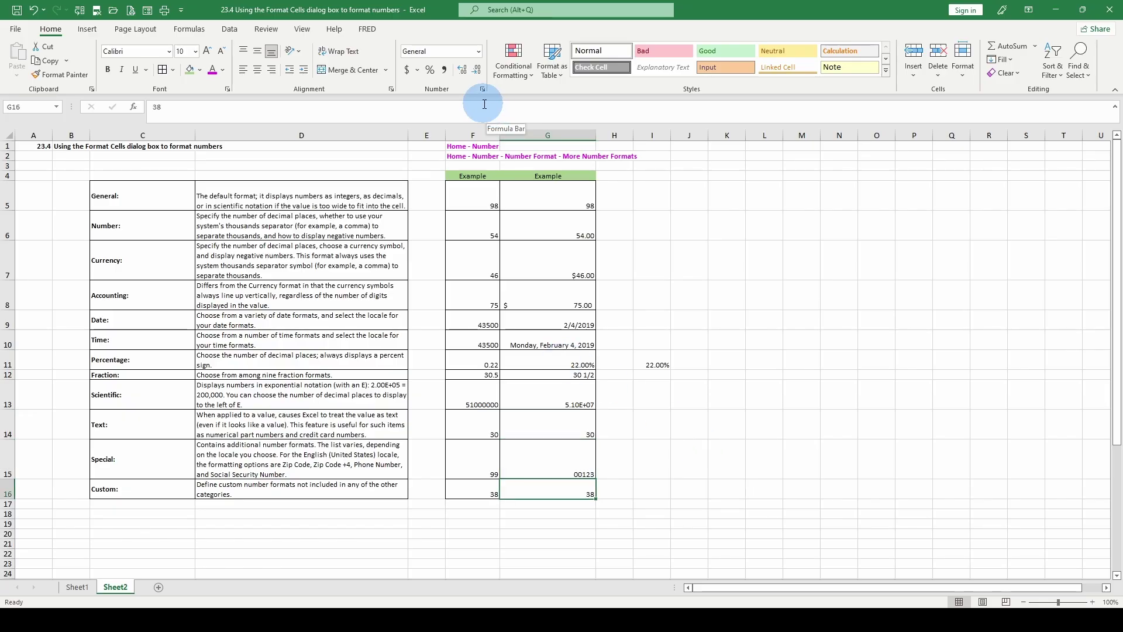
left_click(482, 89)
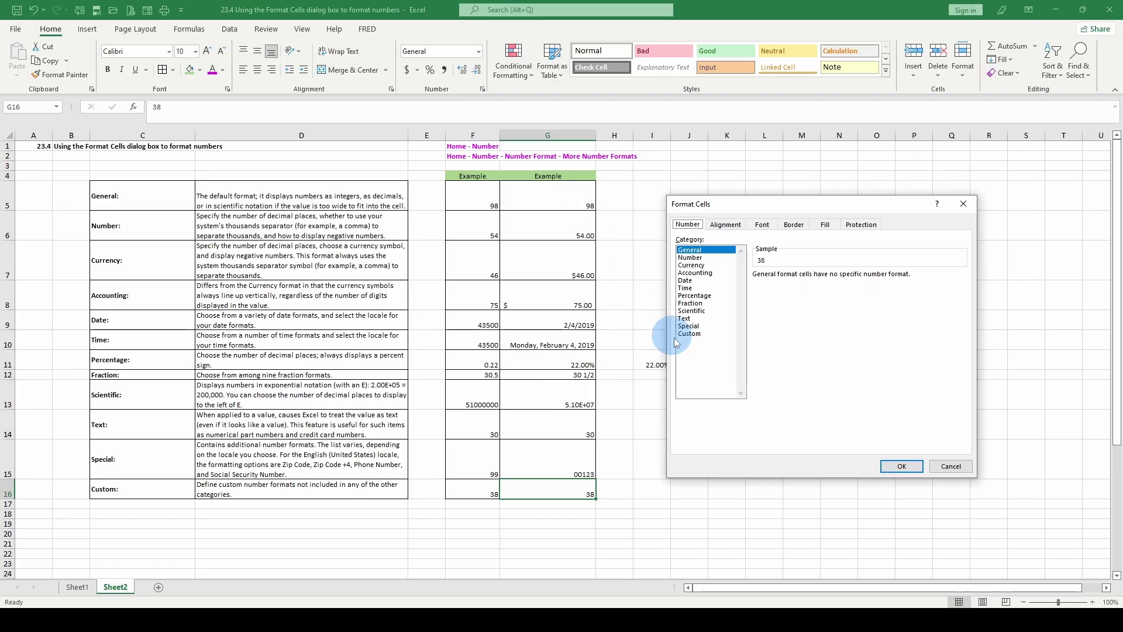
left_click(696, 335)
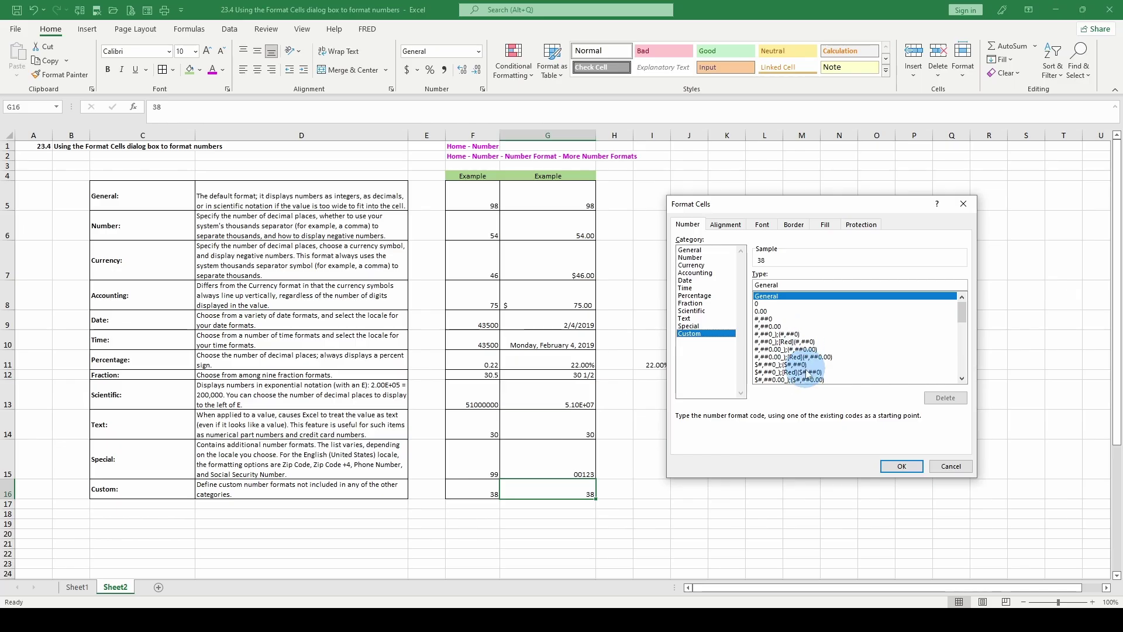
left_click(763, 303)
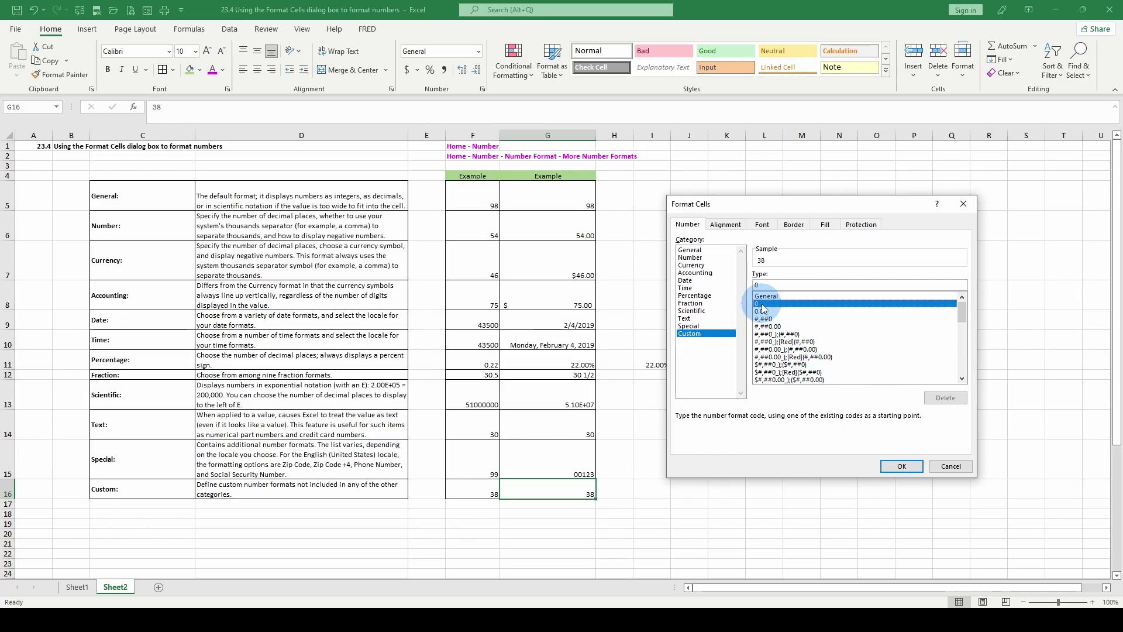
left_click(921, 310)
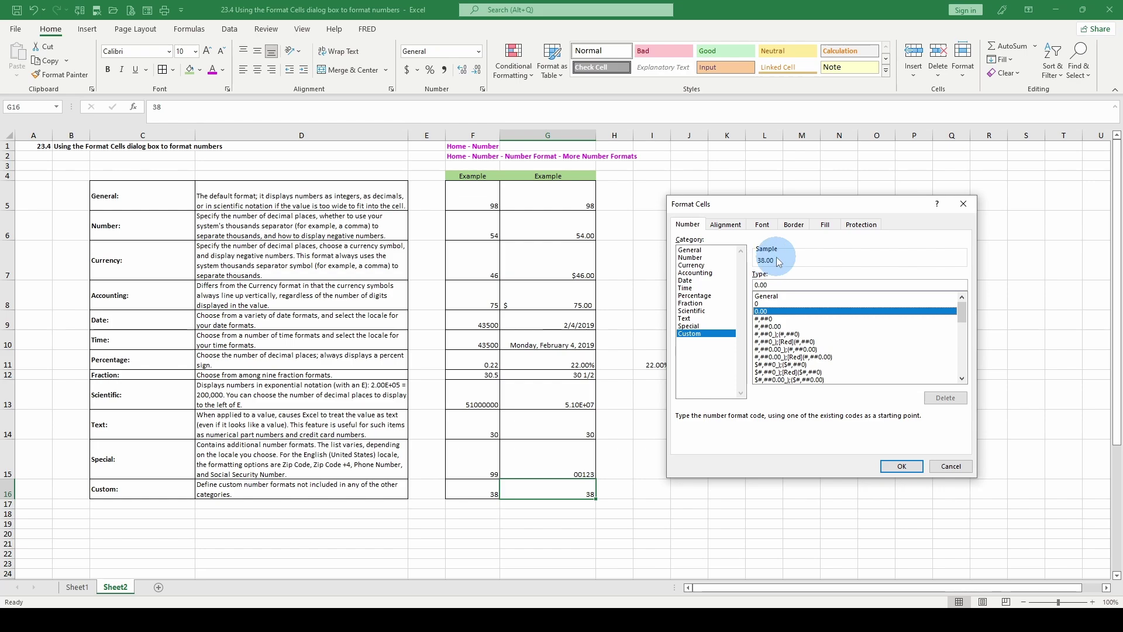
key("Down")
key("Down")
key("Down")
key("Down")
key("Down")
key("Down")
key("Down")
key("Down")
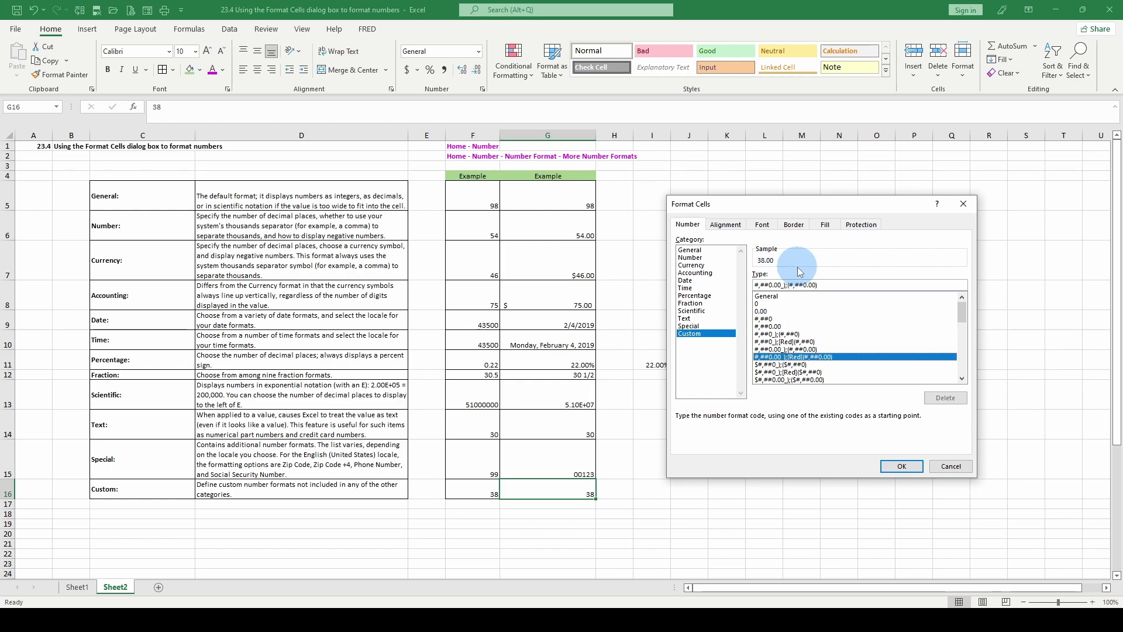
key("Down")
key("Down")
key("Down")
key("Down")
key("Down")
key("Down")
key("Down")
key("Down")
key("Down")
key("Down")
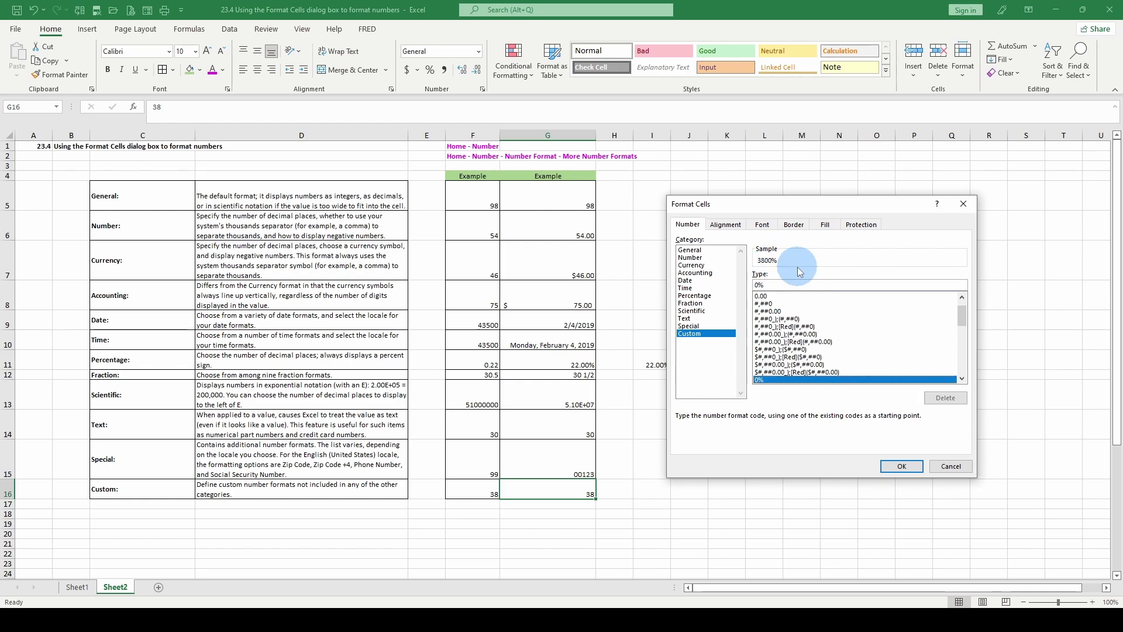
key("Down")
key("Down")
key("Down")
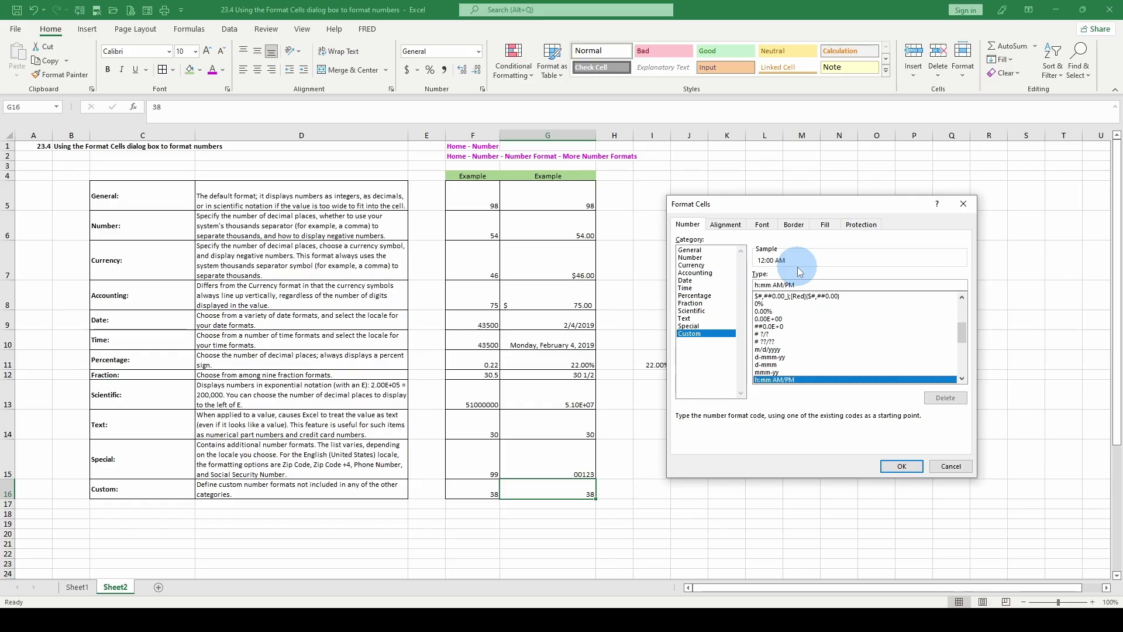
key("Down")
key("Down")
key("Down")
key("Down")
key("Down")
key("Down")
key("Down")
key("Down")
key("Down")
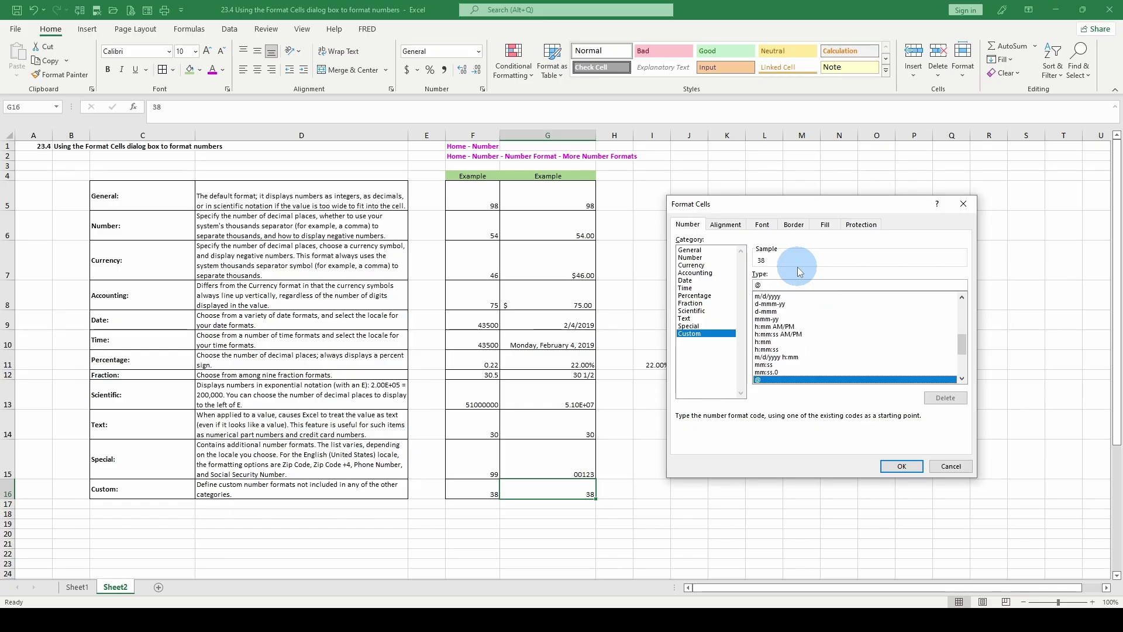
key("Down")
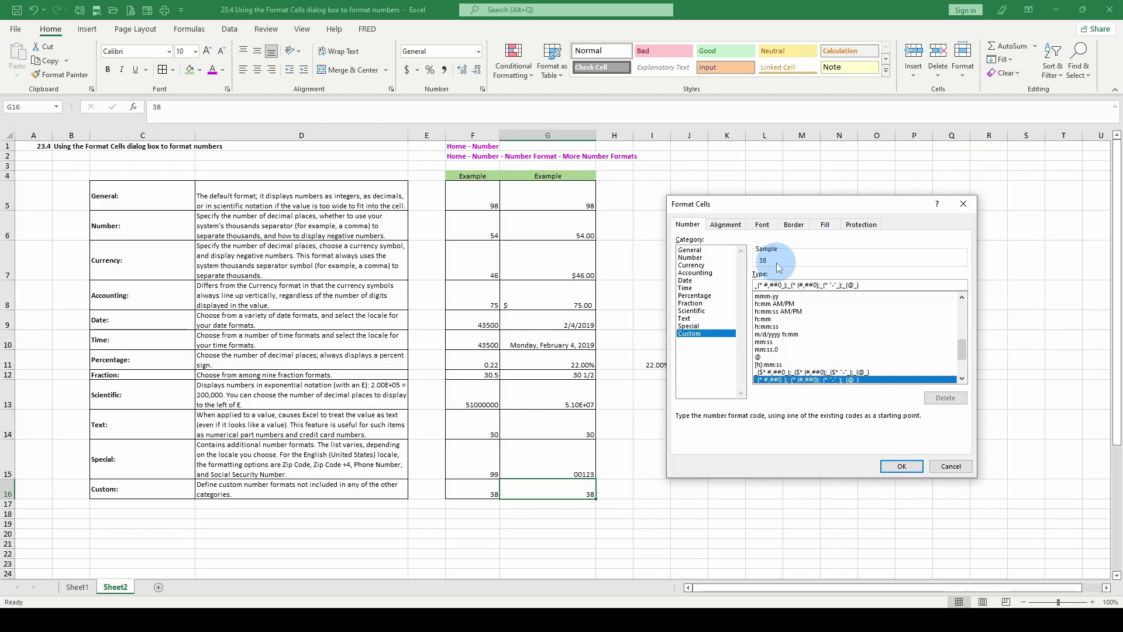
key("Down")
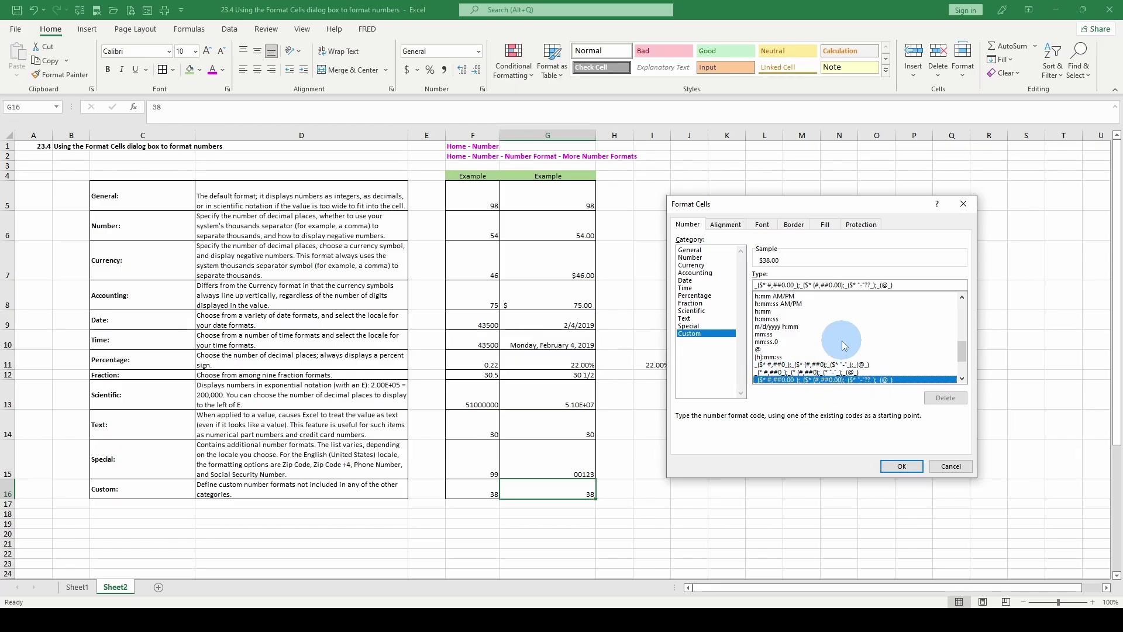
key("Down")
key("Down")
key("Down")
key("Down")
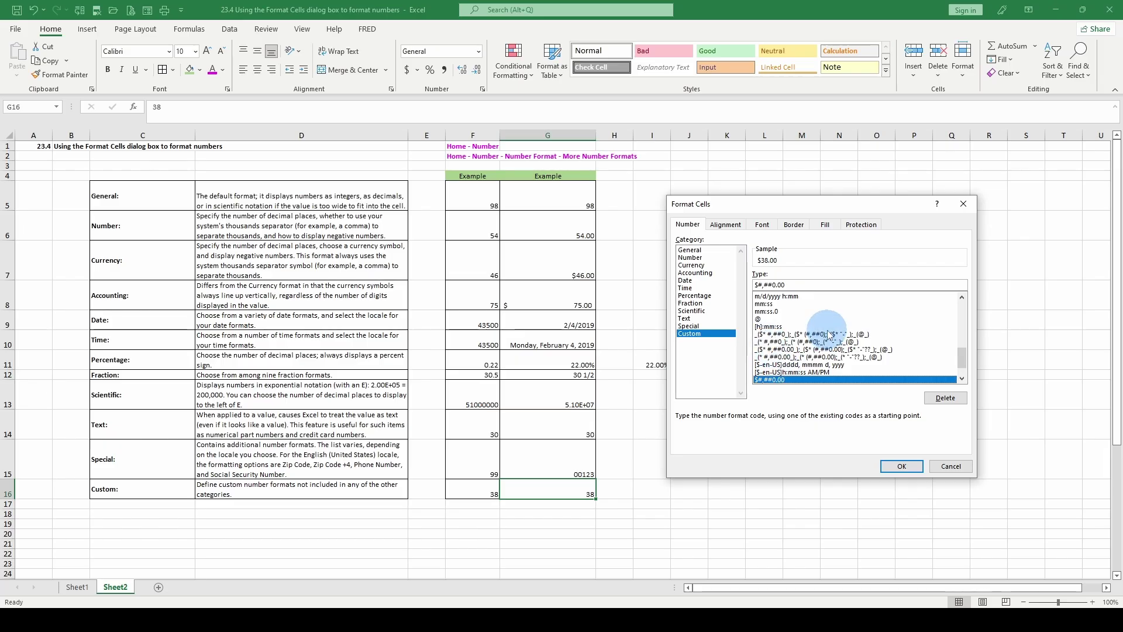
scroll(876, 341, "down", 1)
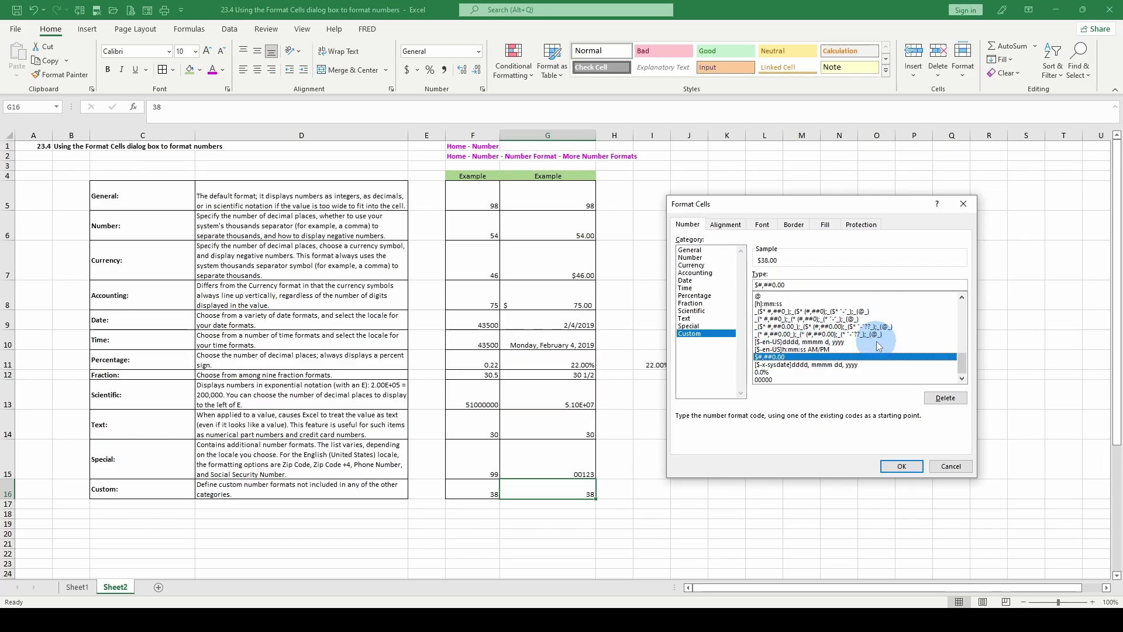
left_click(766, 367)
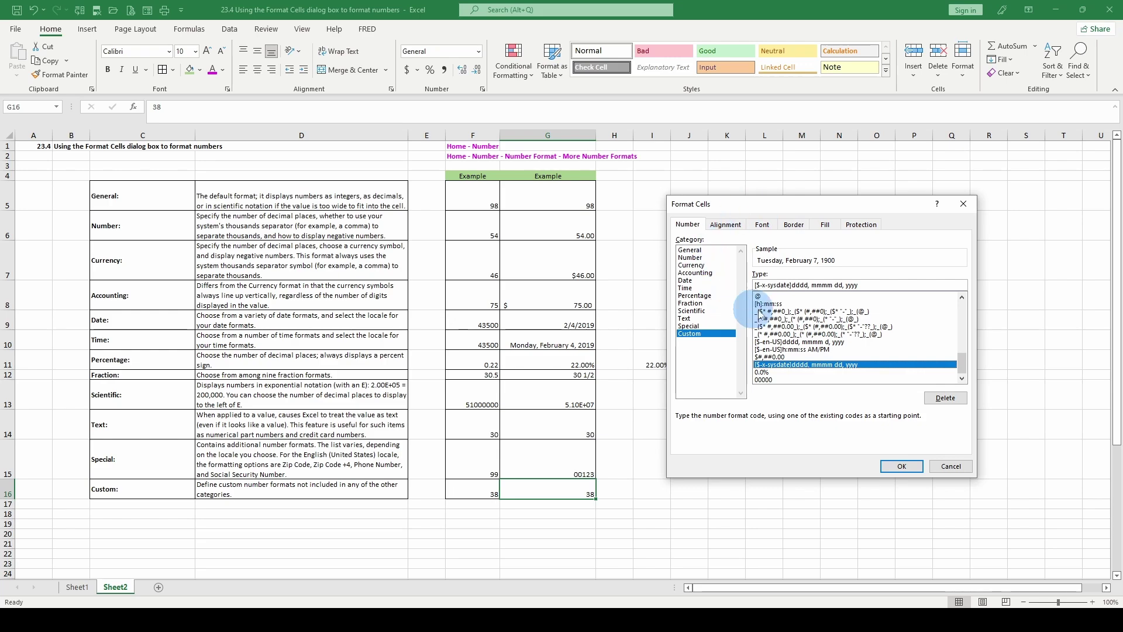
key("Escape")
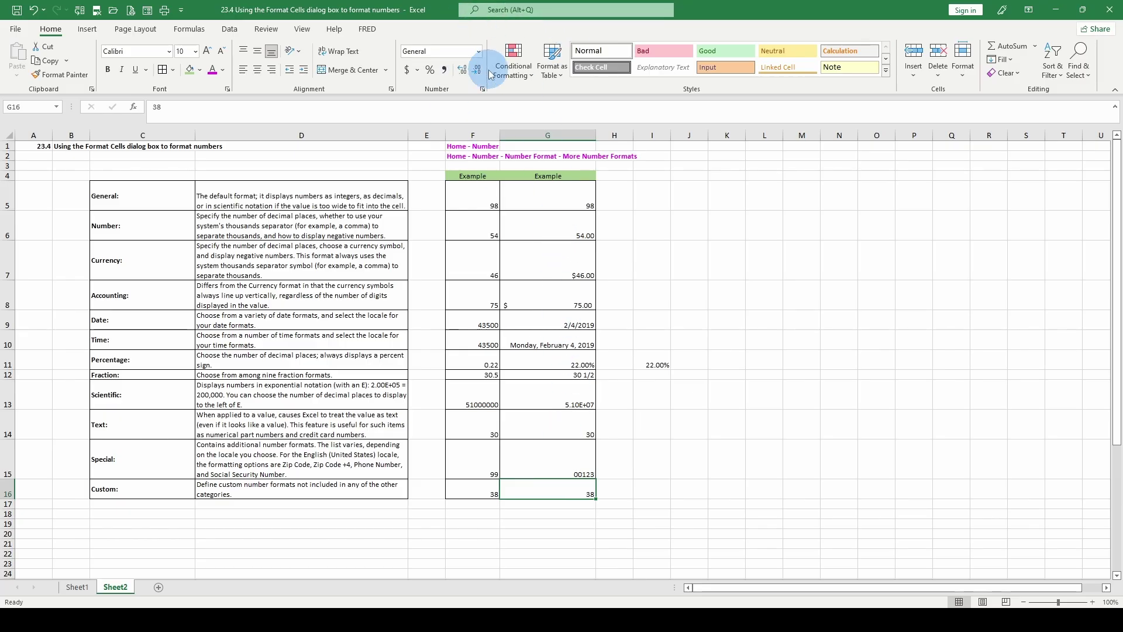
Try the Currency and Number formats on the Accounting example in cell G8.
left_click(560, 277)
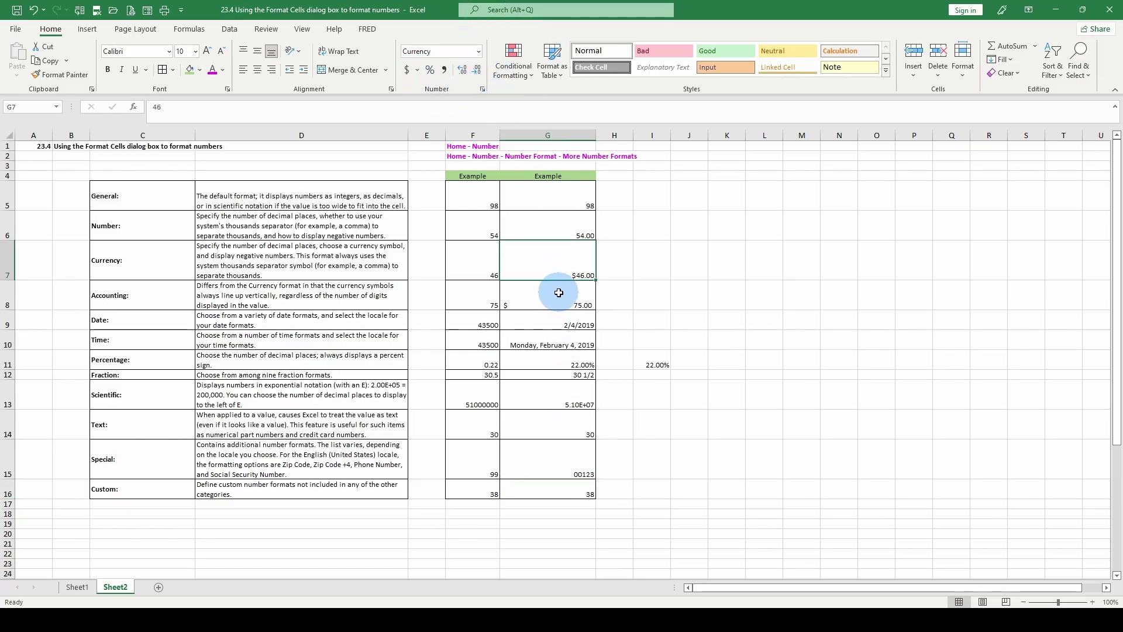
left_click(557, 295)
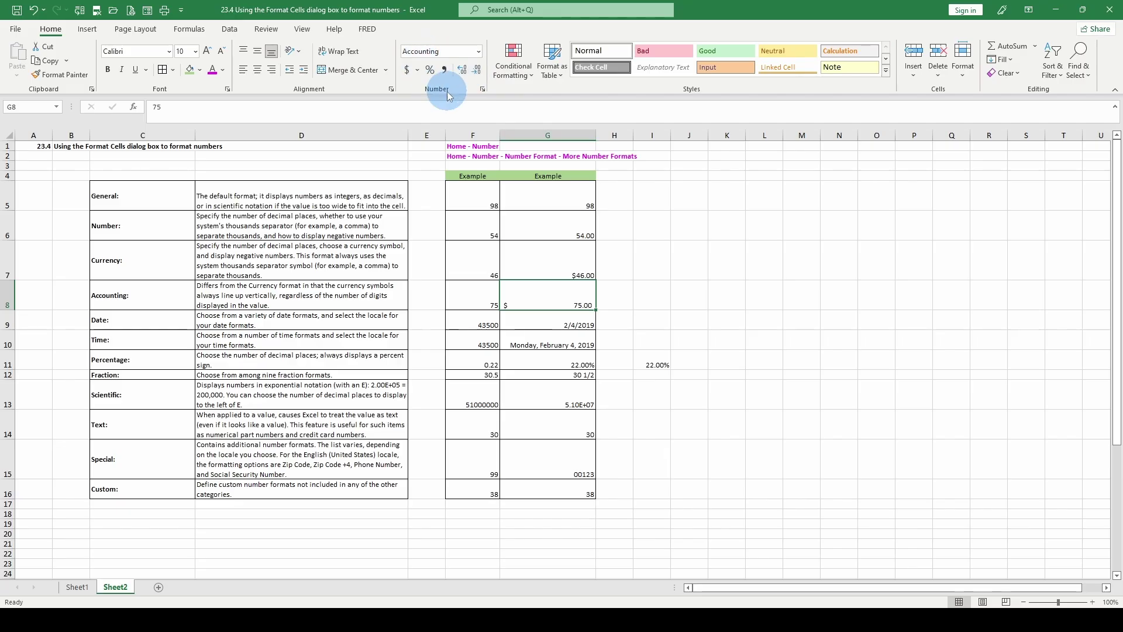
left_click(478, 51)
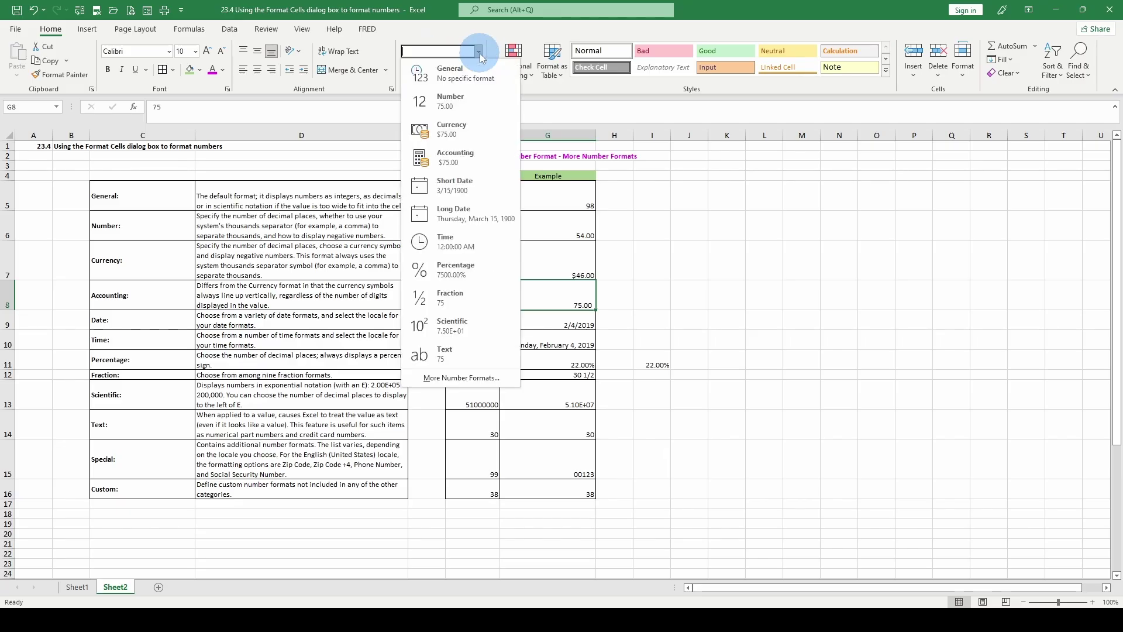
left_click(447, 134)
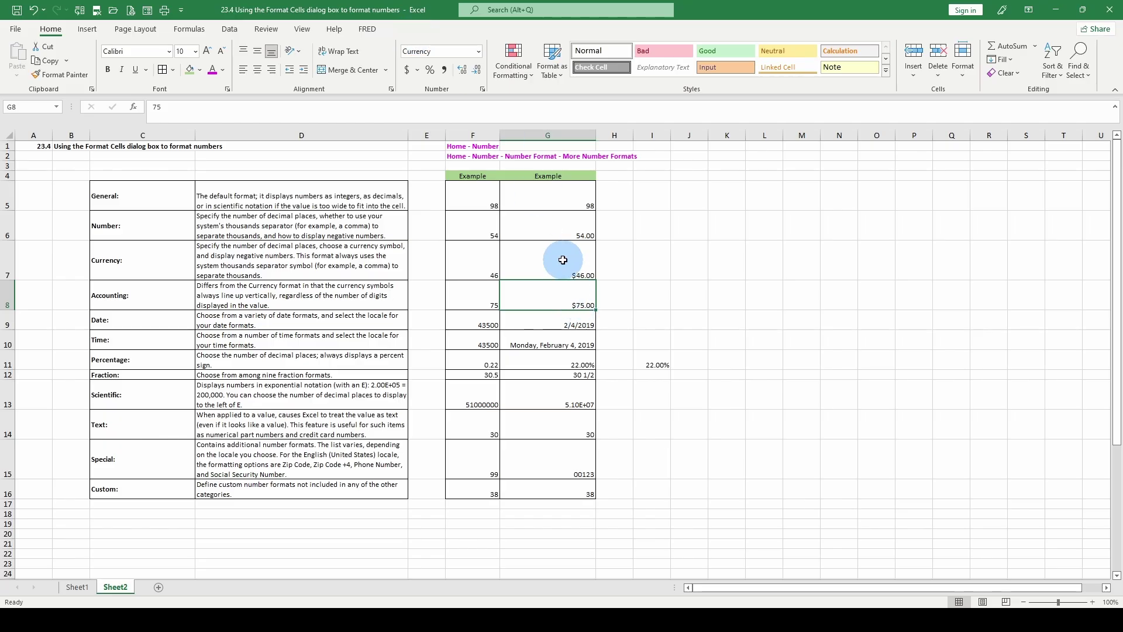
left_click(479, 52)
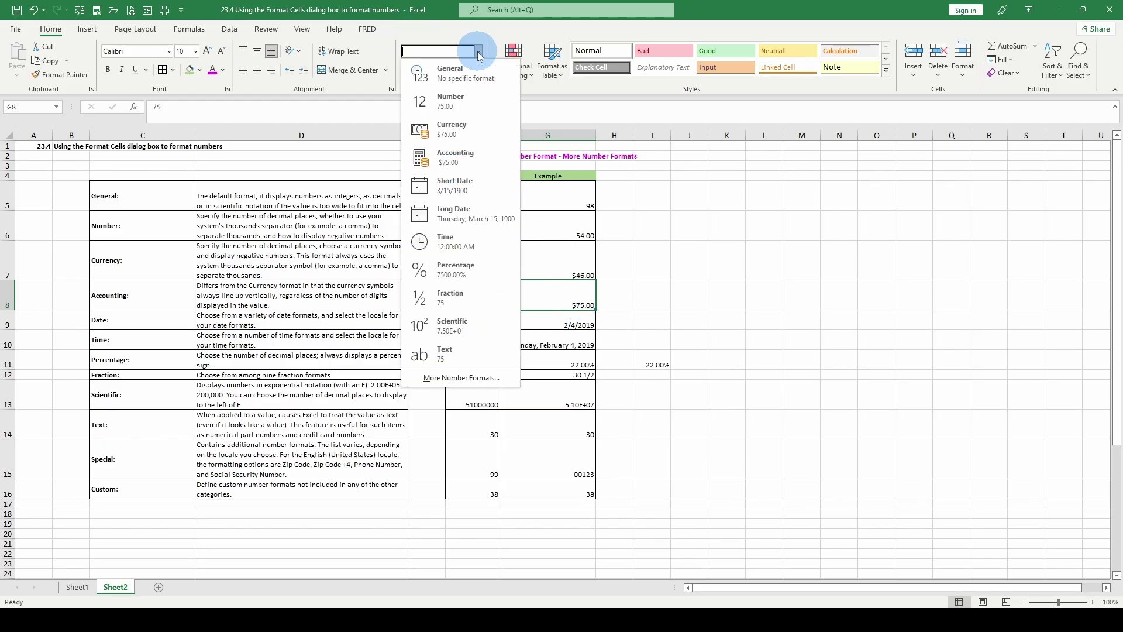
left_click(462, 100)
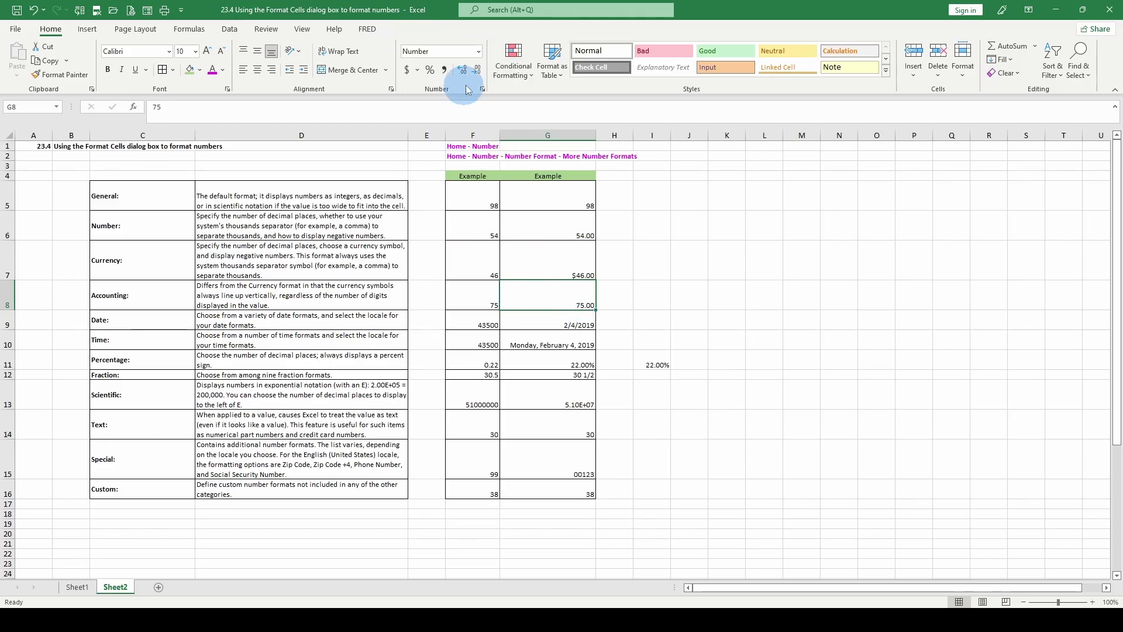
Reset the Accounting, Date and Scientific examples in cells G8, G9 and G13 to the General format.
left_click(479, 52)
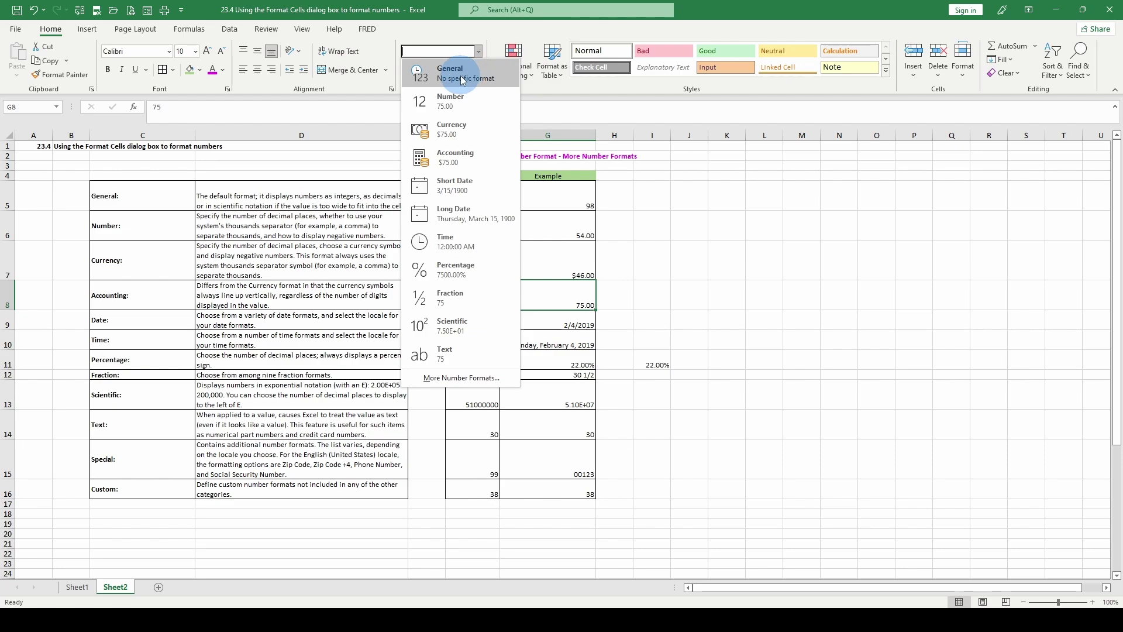
left_click(463, 76)
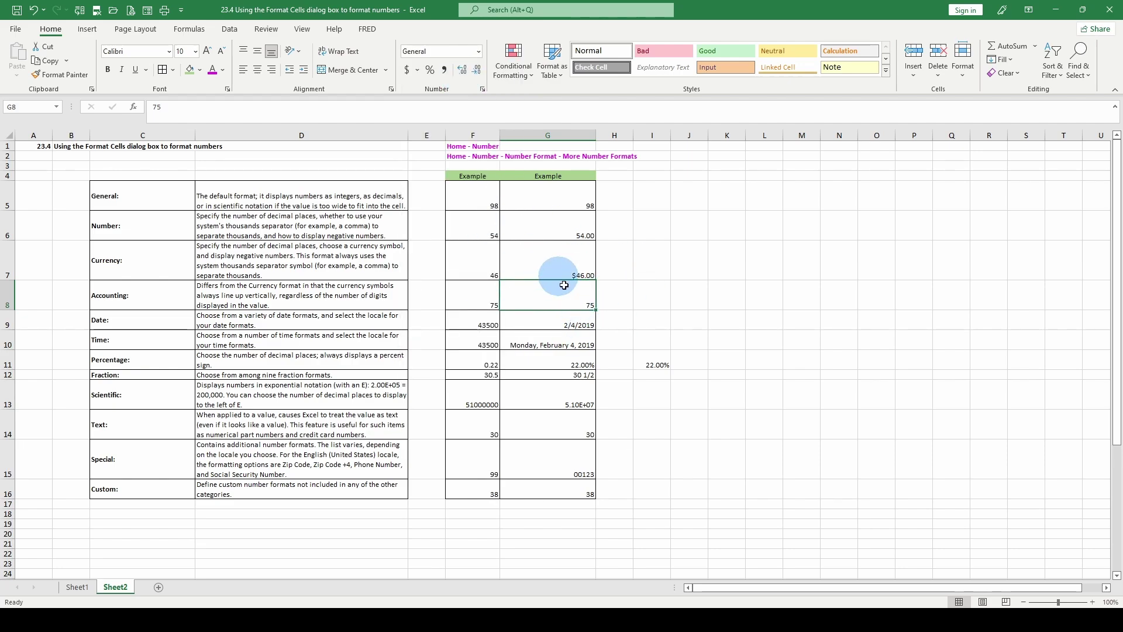
left_click(554, 325)
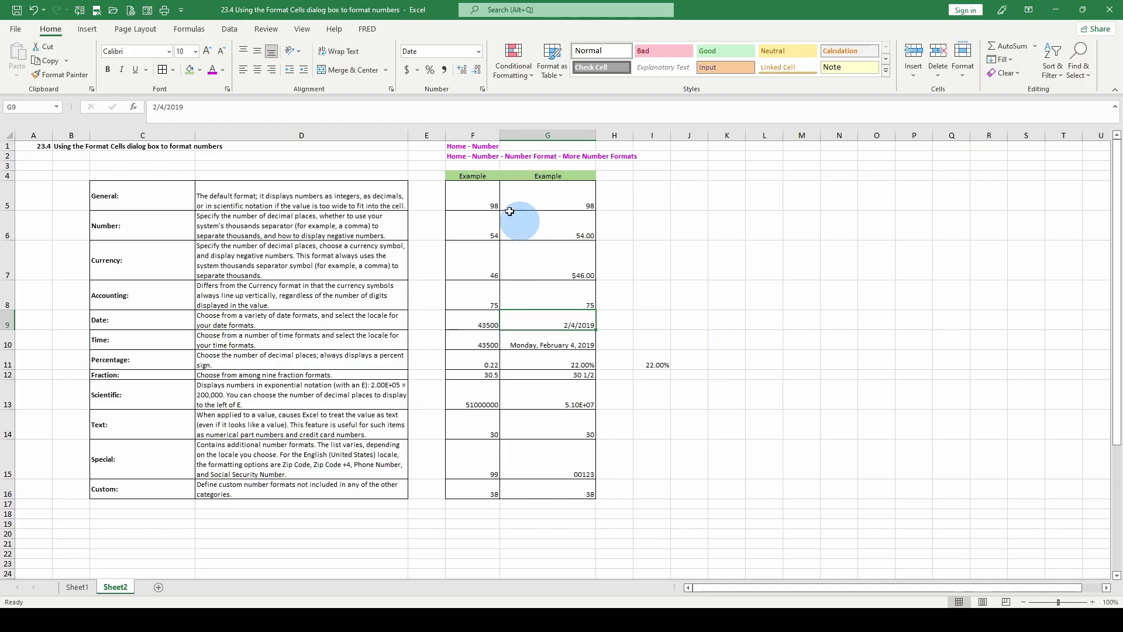
left_click(479, 51)
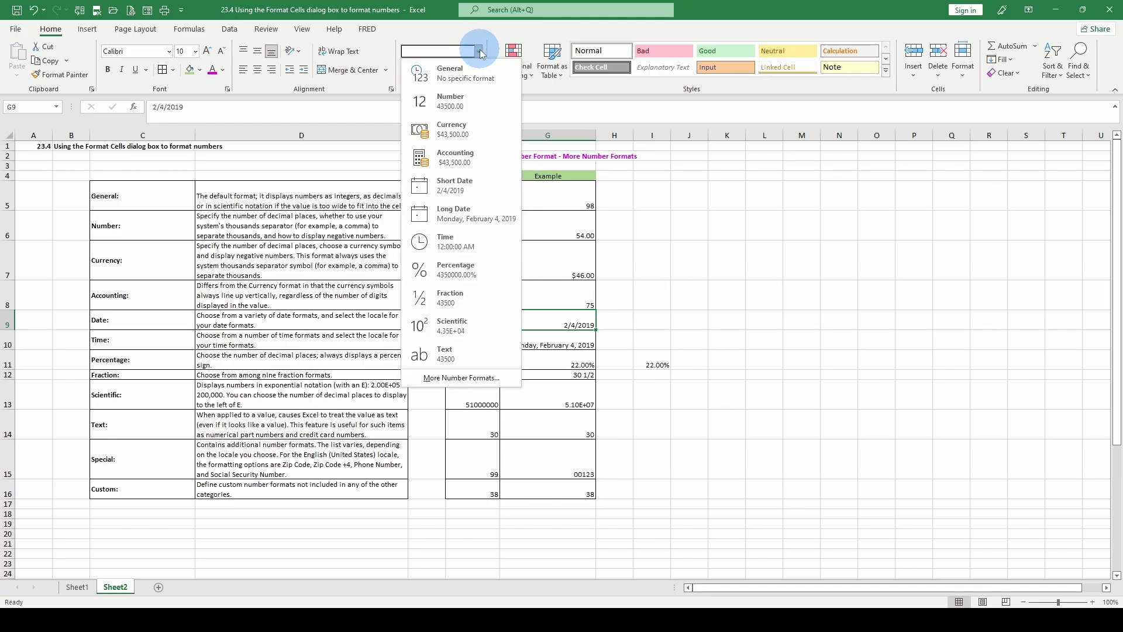
left_click(455, 75)
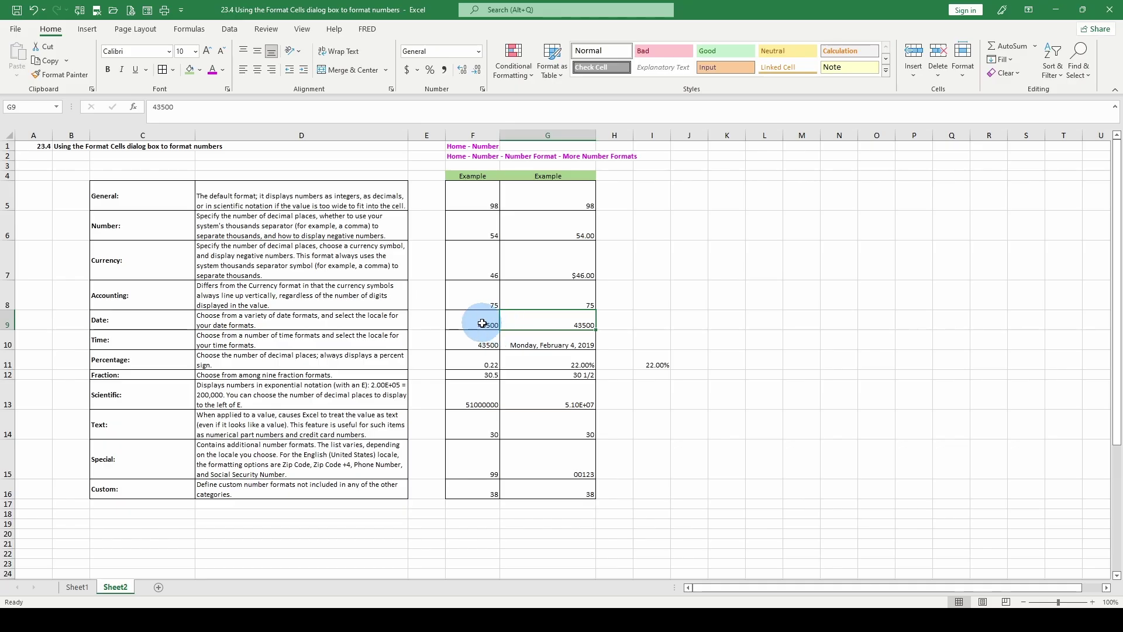
left_click(569, 402)
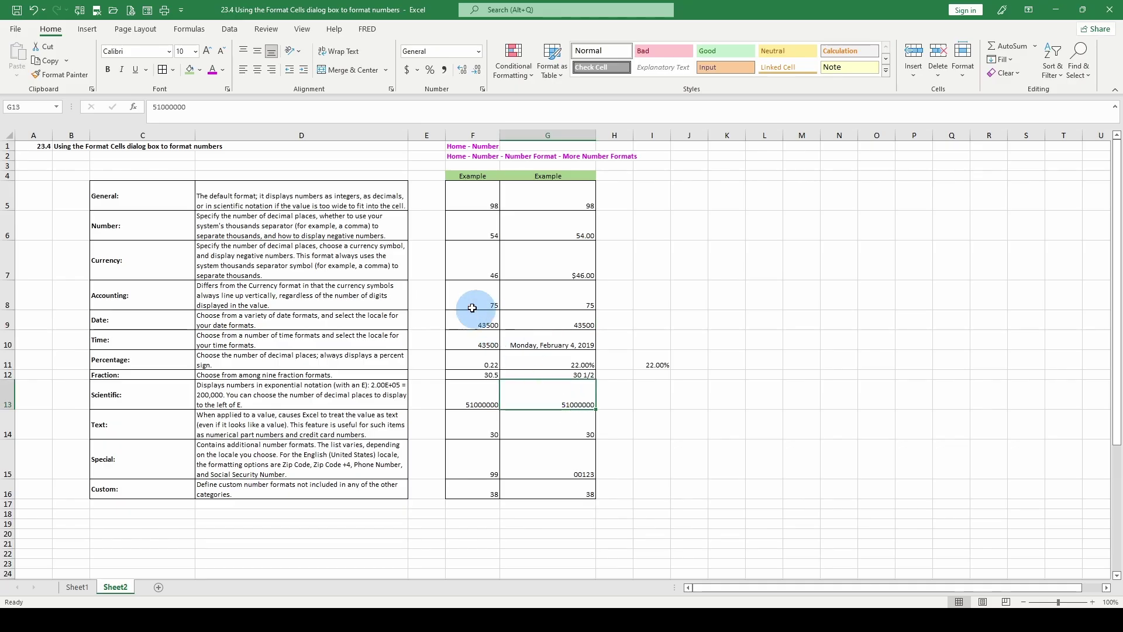